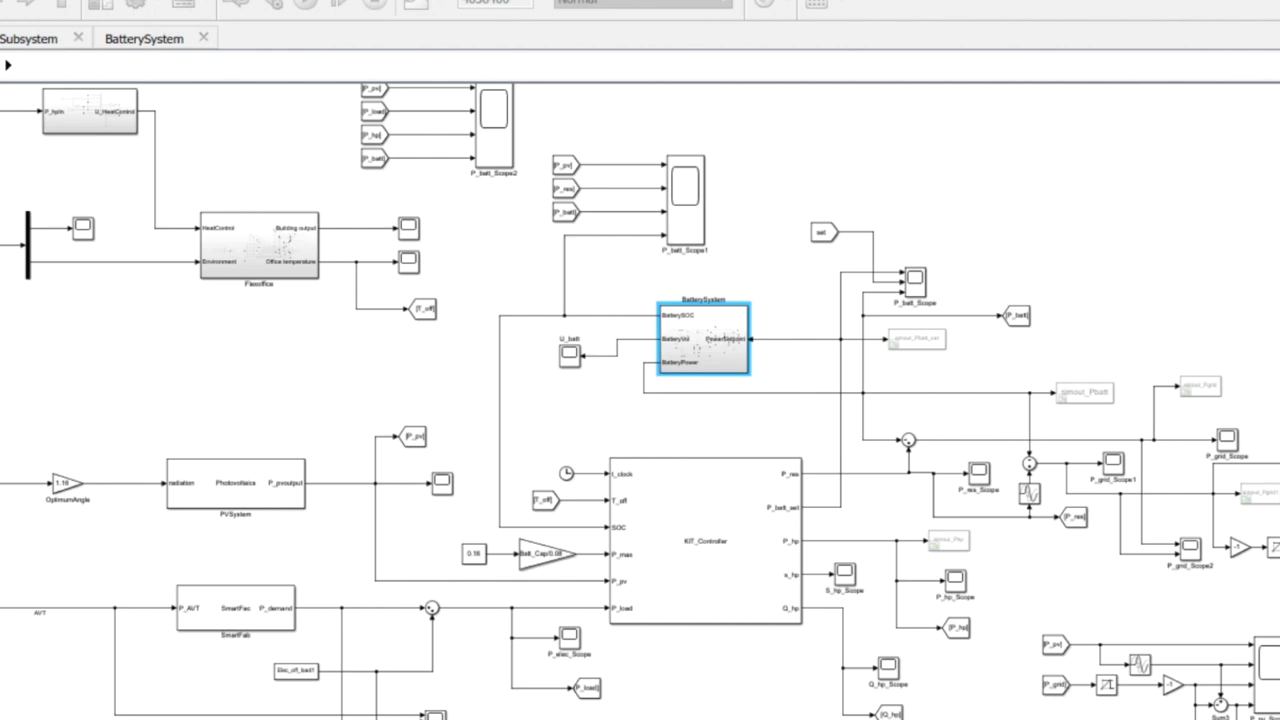
Examine the KIT_Controller, PVSystem and SmartFab blocks in the system model
{"action": "left_click", "coordinate": [718, 562]}
{"action": "left_click", "coordinate": [214, 490]}
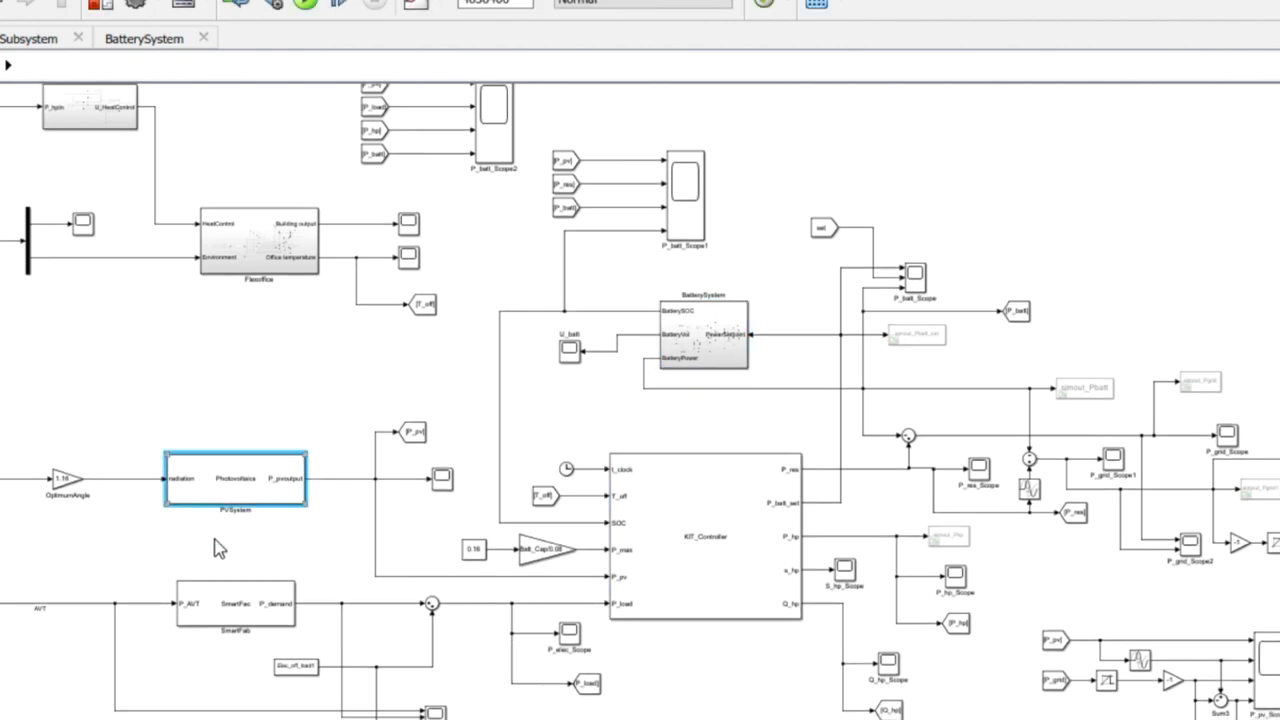
{"action": "left_click", "coordinate": [240, 625]}
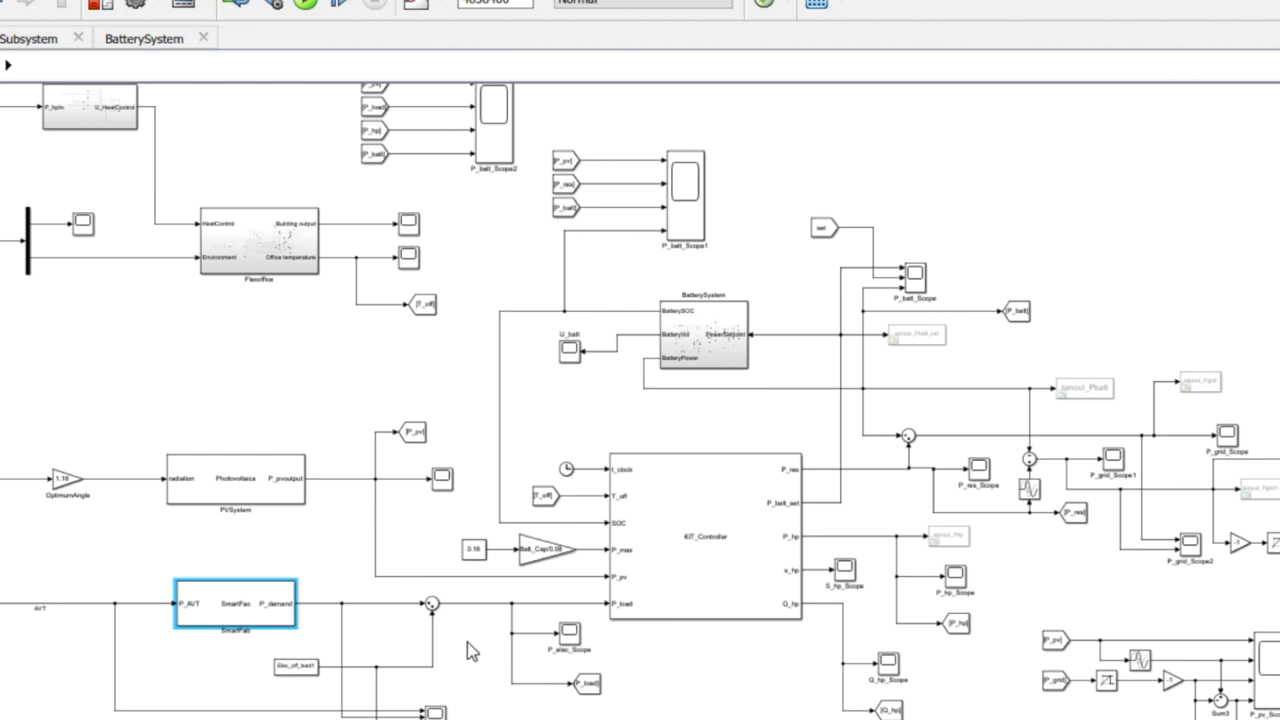
Look inside the BatterySystem block and its nested Subsystem with the Simscape R and C tables, and return to the top-level model
{"action": "left_click", "coordinate": [730, 343]}
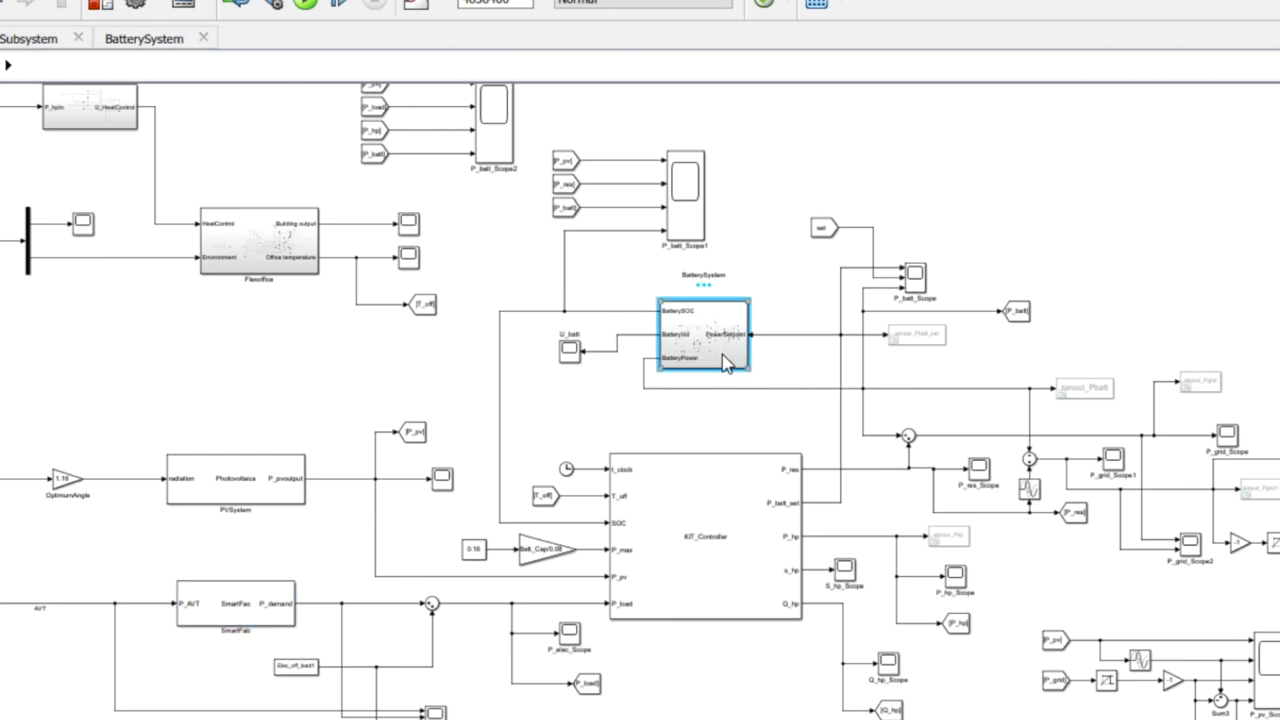
{"action": "double_click", "coordinate": [714, 350]}
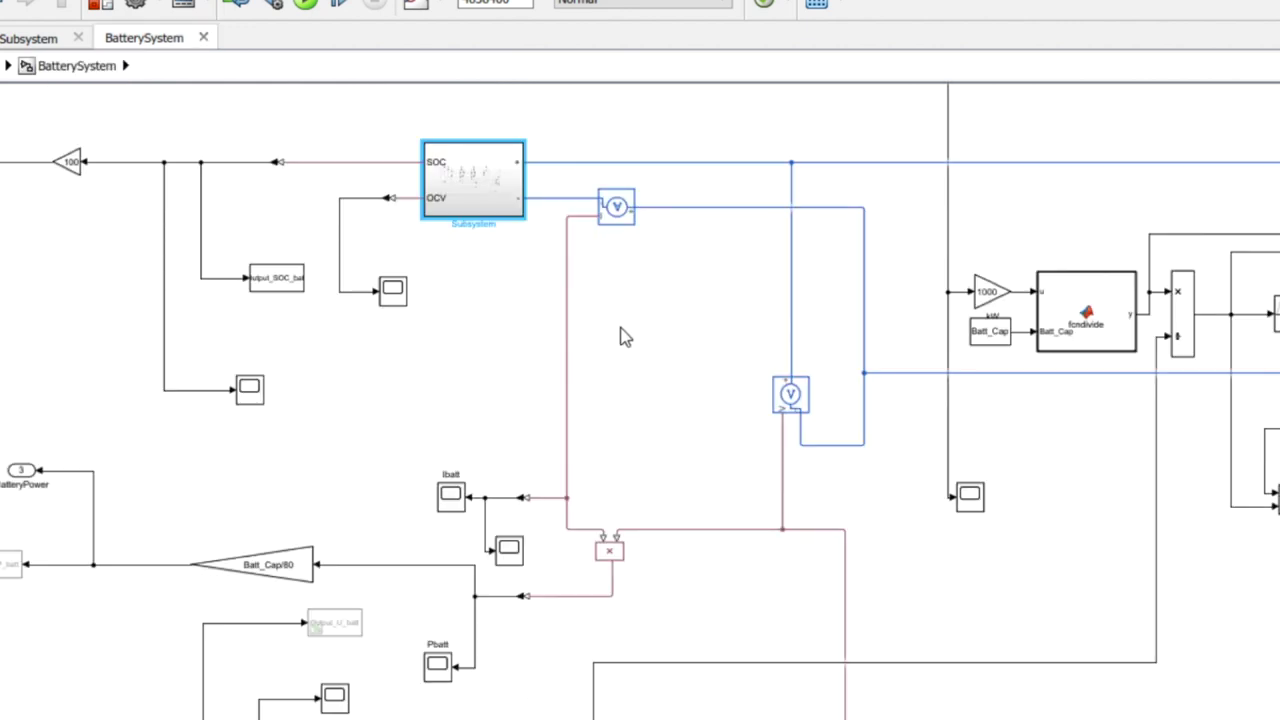
{"action": "double_click", "coordinate": [464, 194]}
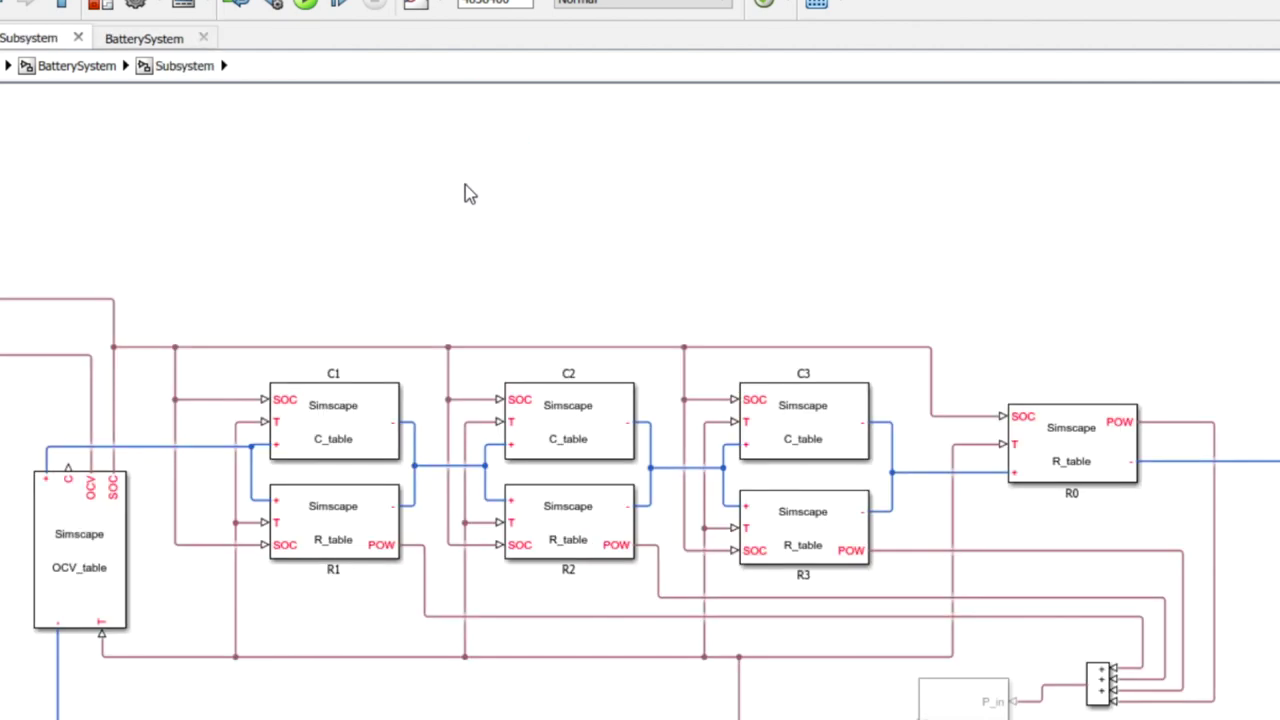
{"action": "left_click", "coordinate": [8, 65]}
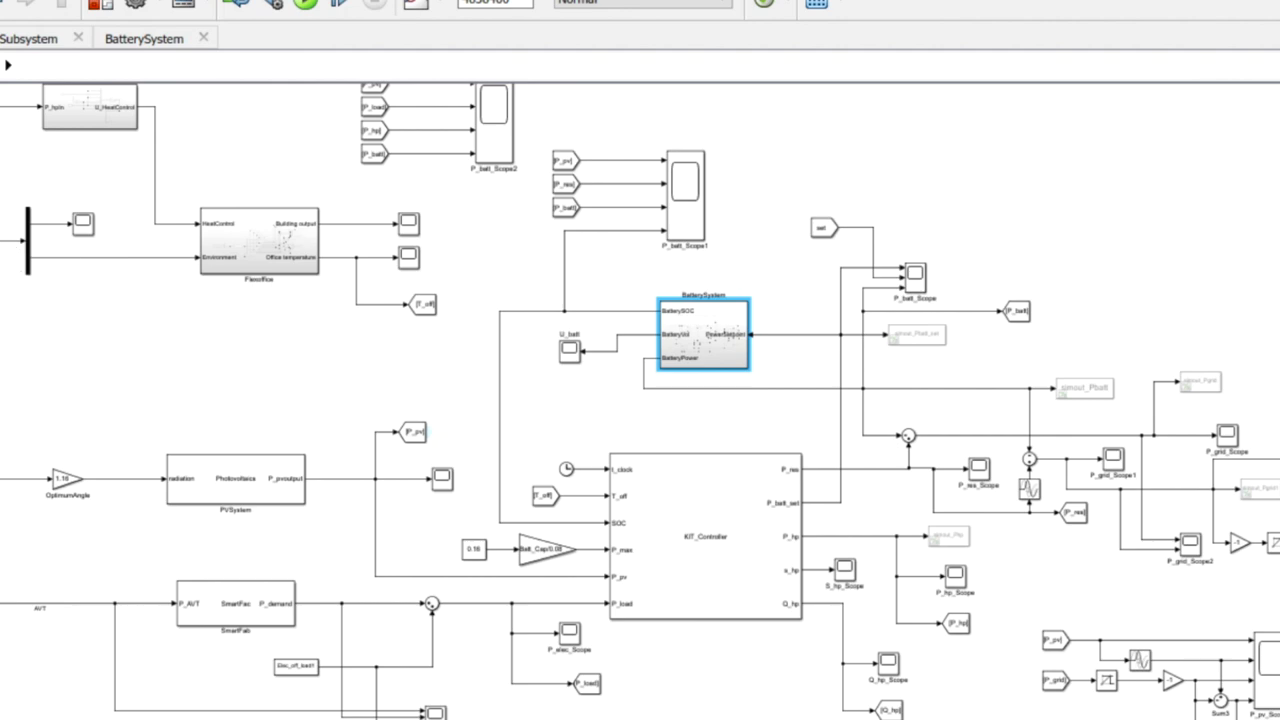
{"action": "left_click", "coordinate": [267, 505]}
{"action": "scroll", "coordinate": [1206, 680], "scroll_direction": "right", "scroll_amount": 2}
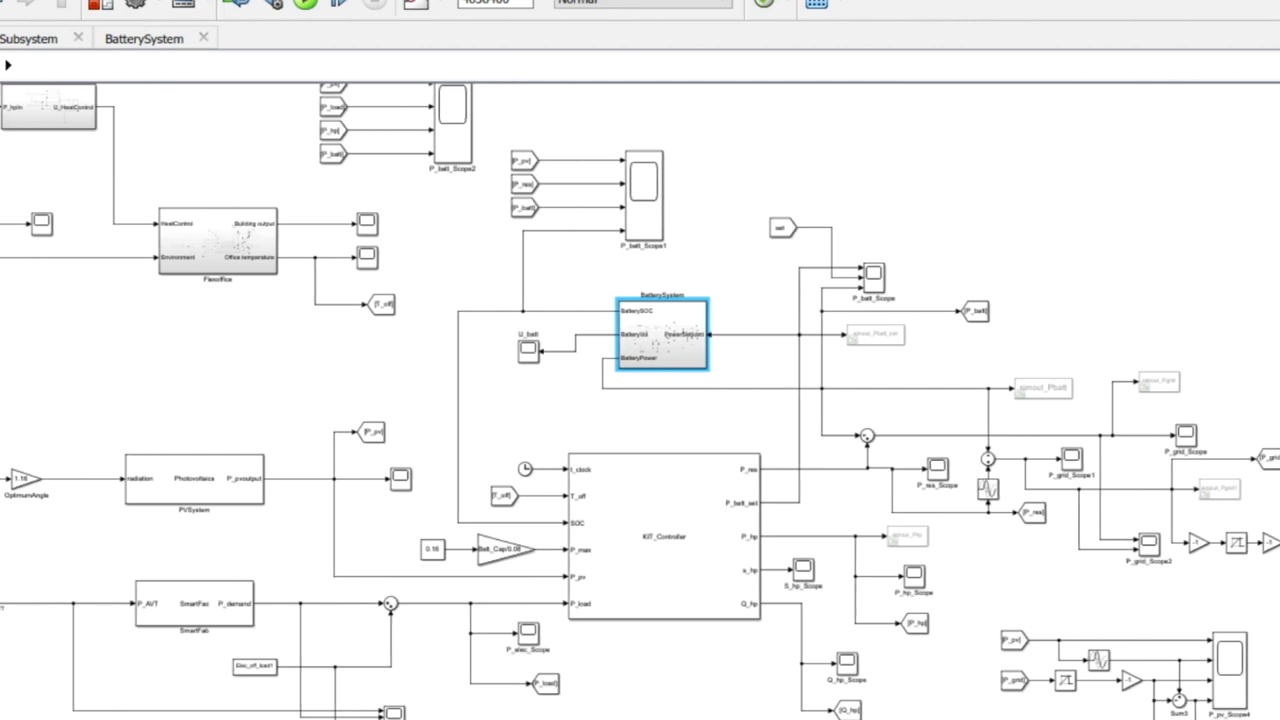
{"action": "scroll", "coordinate": [640, 401], "scroll_direction": "down", "scroll_amount": 1}
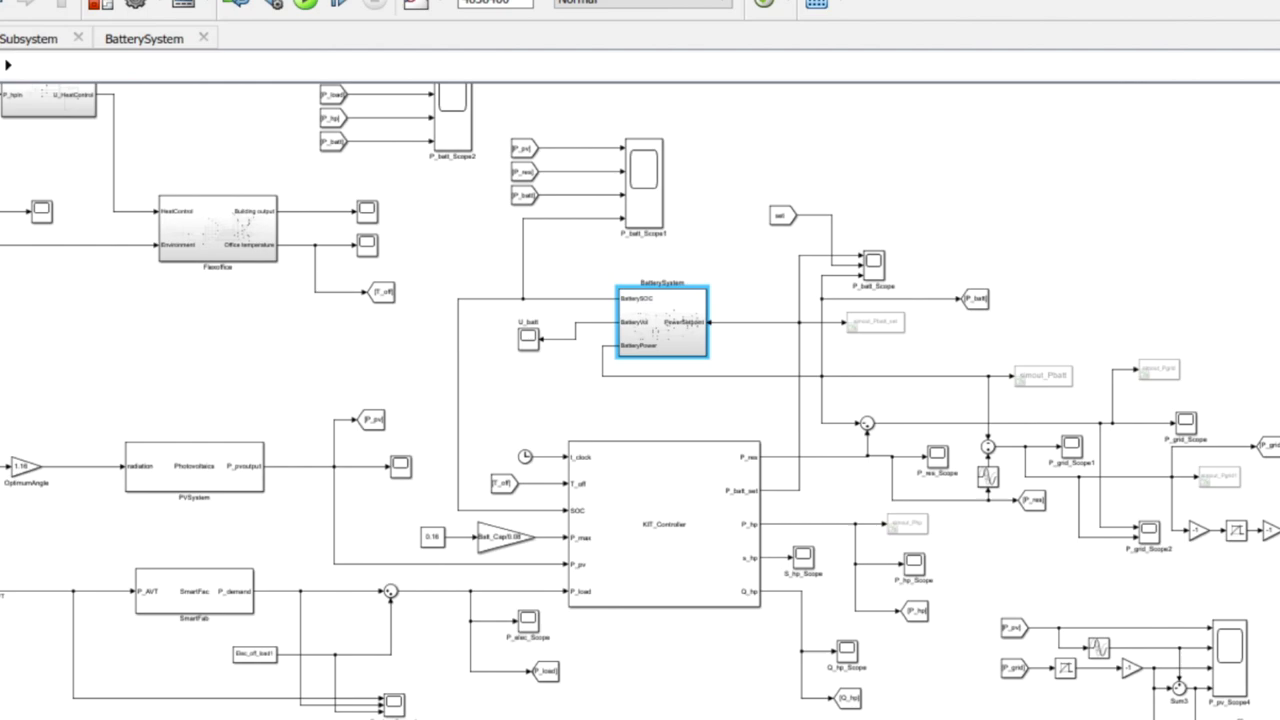
{"action": "key", "text": "ctrl+t"}
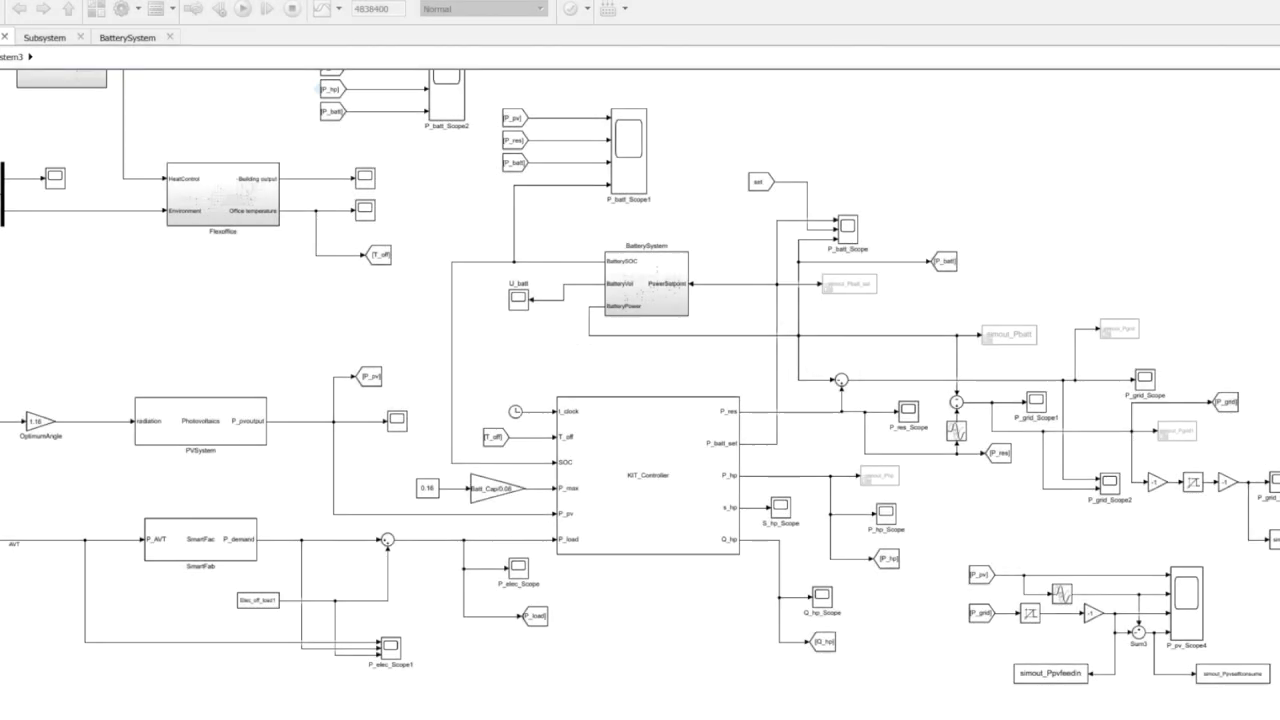
Open the Response Optimization tool for the KITSystem3 model and move its window fully into view
{"action": "left_click", "coordinate": [180, 0]}
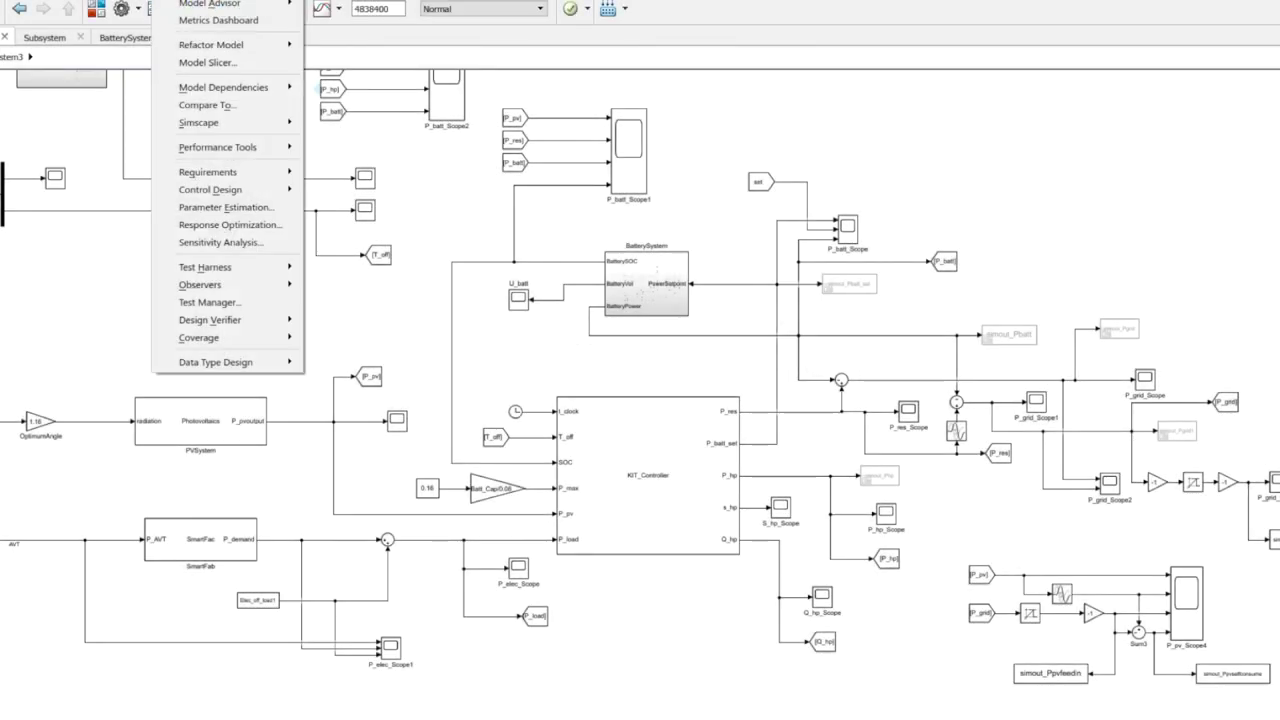
{"action": "left_click", "coordinate": [241, 226]}
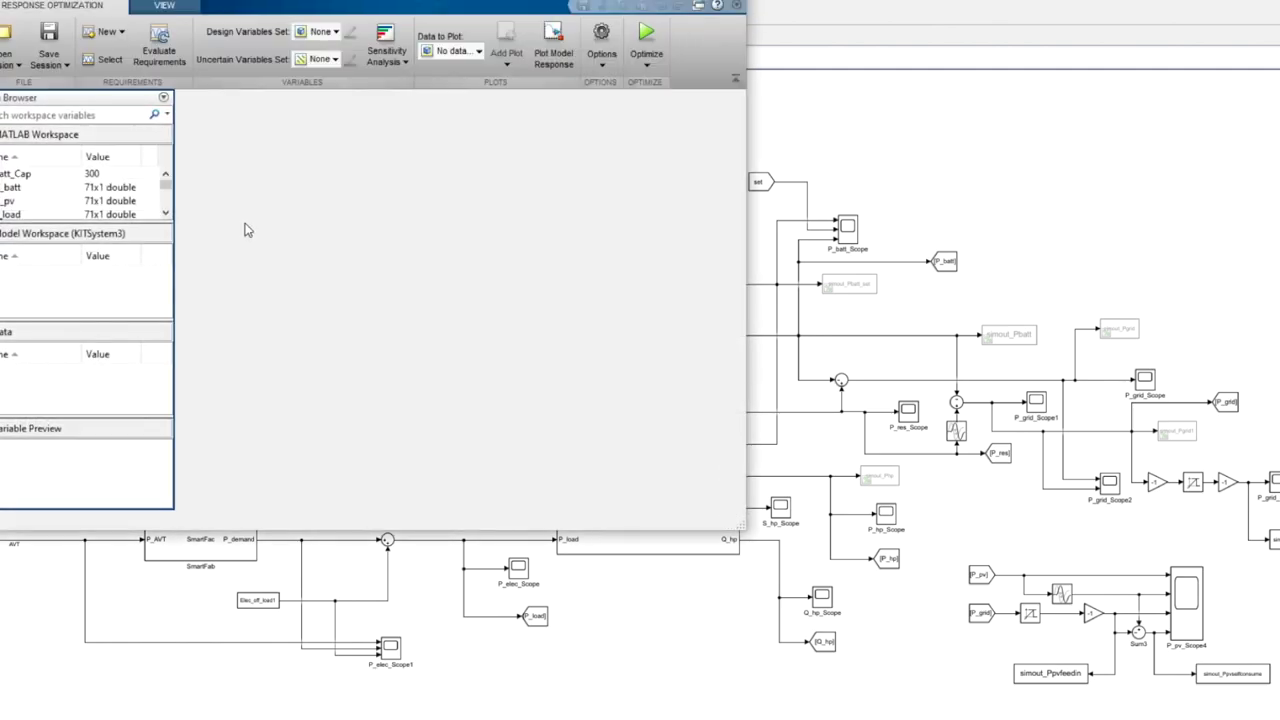
{"action": "left_click_drag", "start_coordinate": [296, 3], "coordinate": [397, 70]}
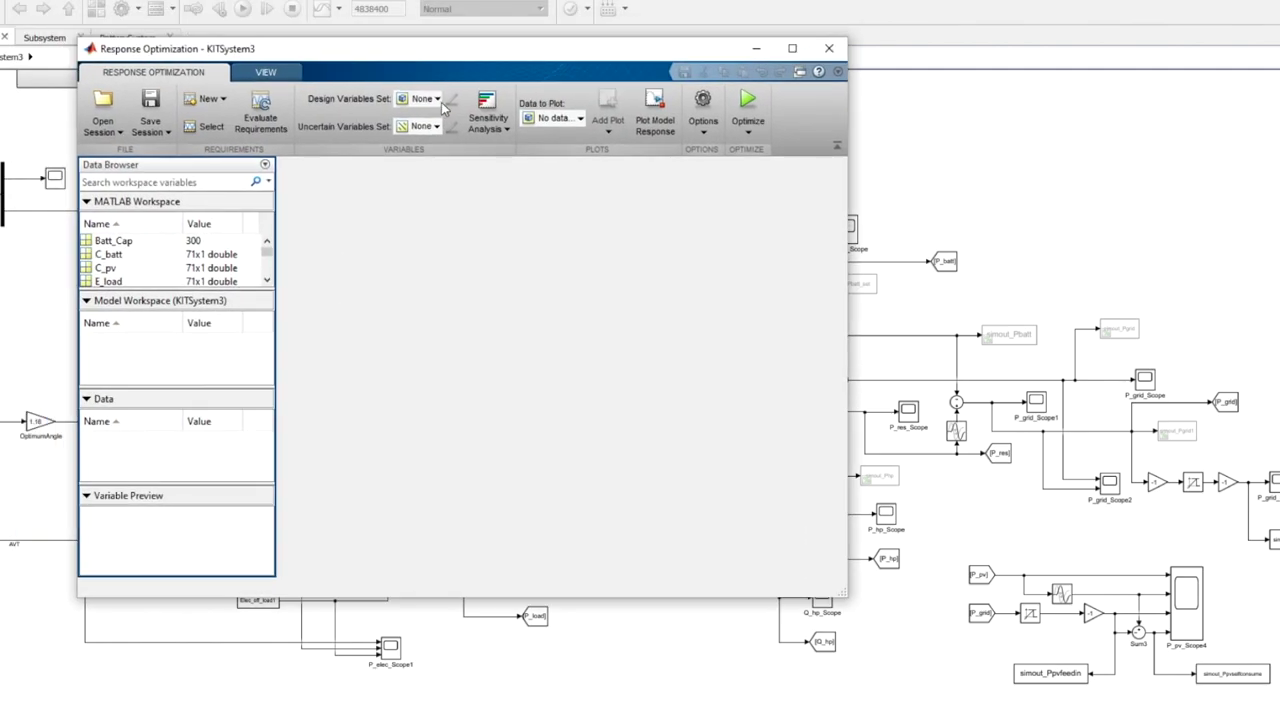
Create the design variables set DesignVars containing Batt_Cap with minimum 0 and maximum 700, and update the model variables
{"action": "left_click", "coordinate": [438, 100]}
{"action": "left_click", "coordinate": [449, 150]}
{"action": "left_click", "coordinate": [866, 172]}
{"action": "left_click", "coordinate": [736, 193]}
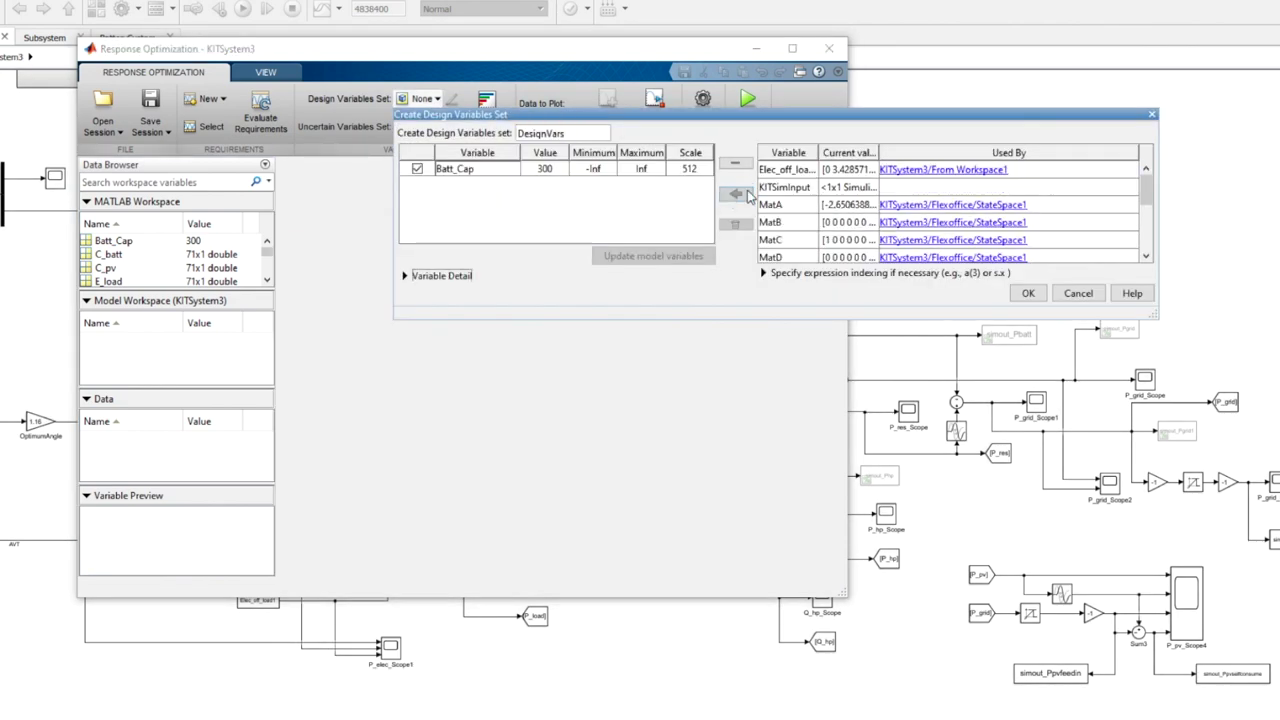
{"action": "left_click", "coordinate": [688, 262]}
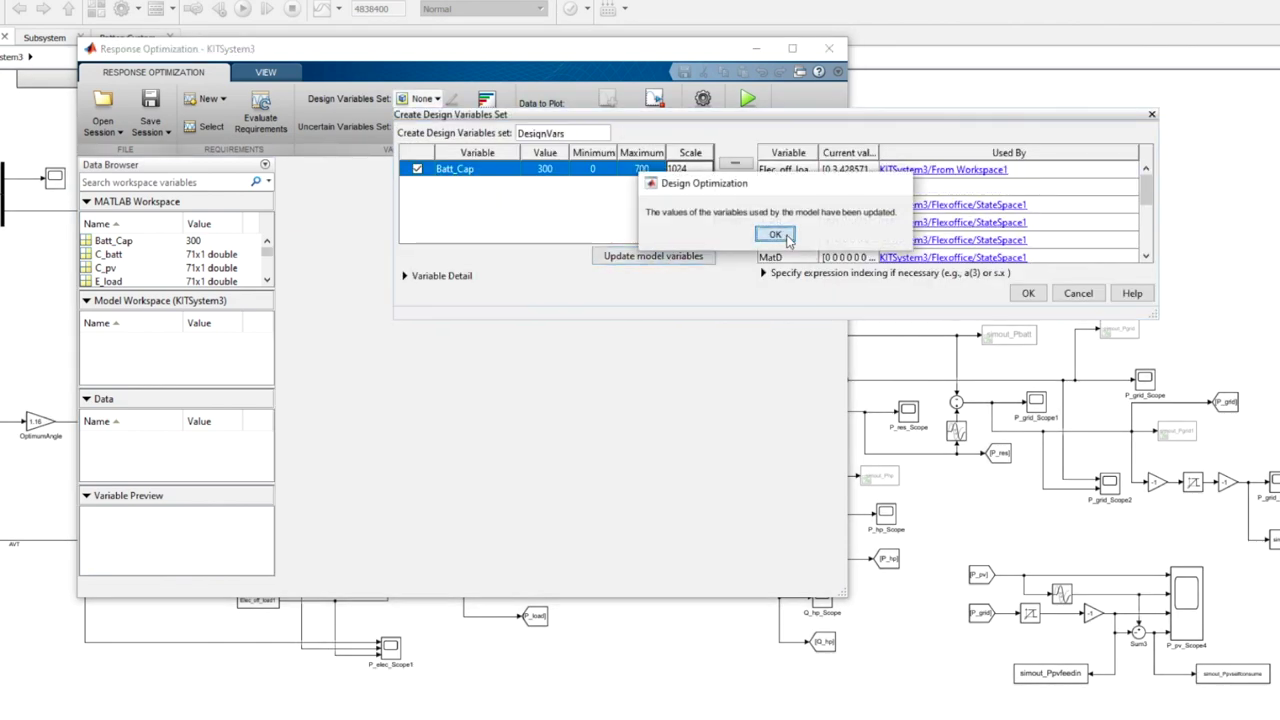
{"action": "left_click", "coordinate": [776, 238]}
{"action": "left_click", "coordinate": [1030, 294]}
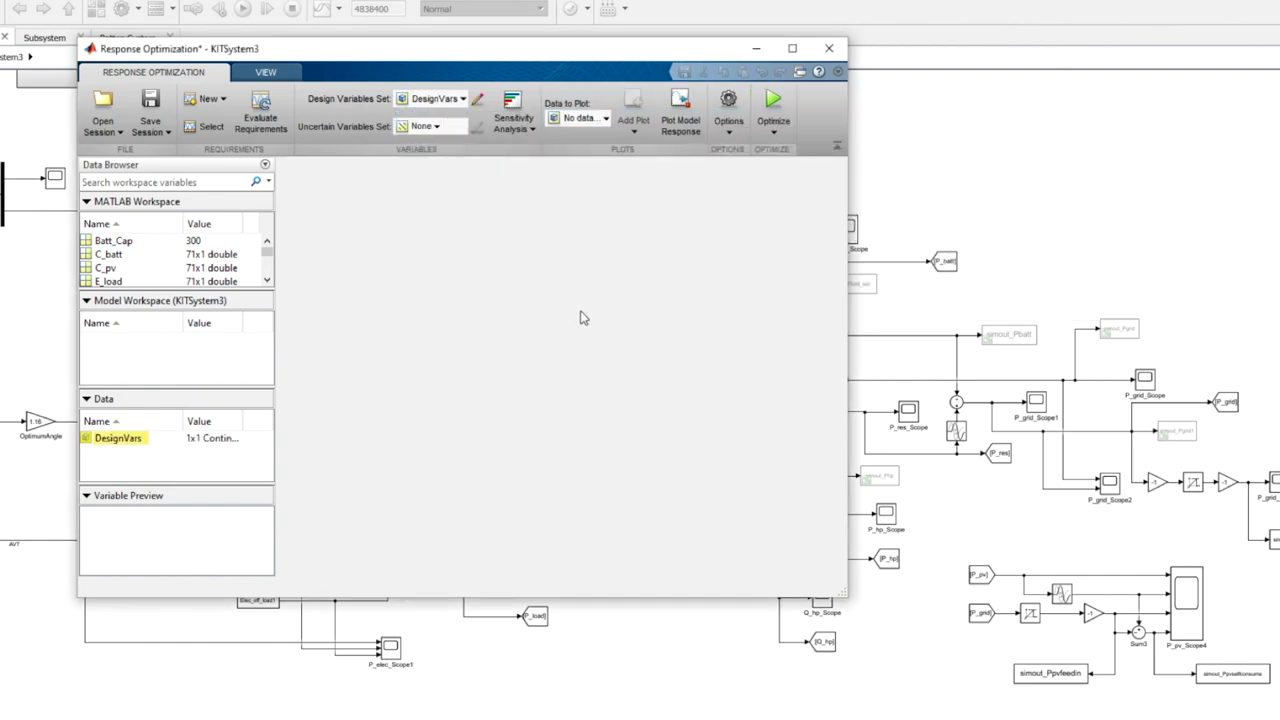
Choose DesignVars as the data to plot and add an iteration plot for it
{"action": "left_click", "coordinate": [610, 119]}
{"action": "left_click", "coordinate": [587, 158]}
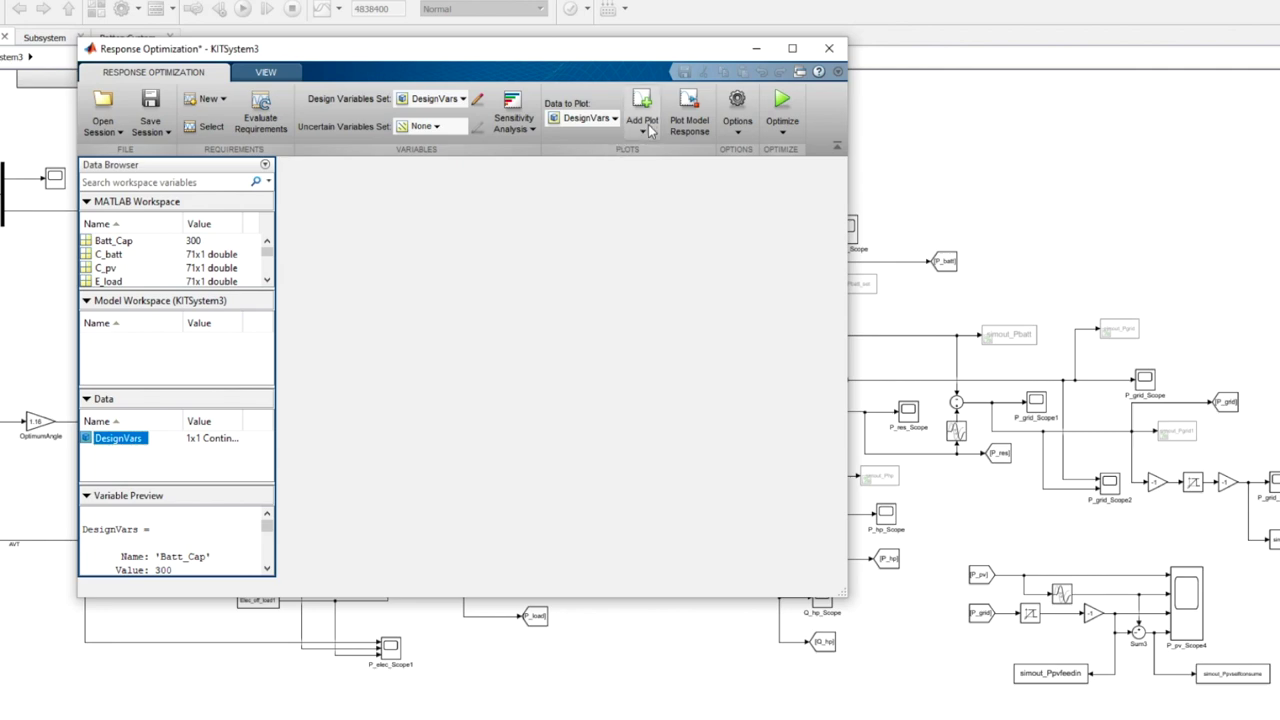
{"action": "left_click", "coordinate": [652, 128]}
{"action": "left_click", "coordinate": [678, 193]}
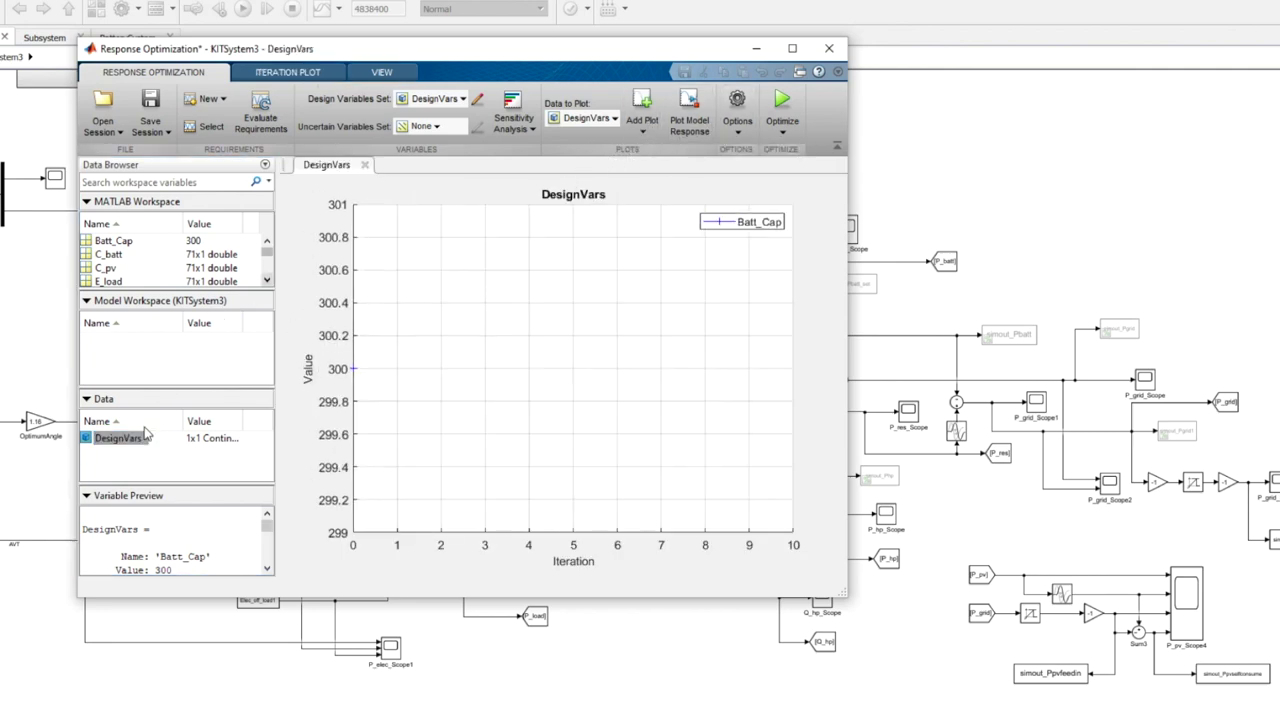
{"action": "left_click", "coordinate": [218, 100]}
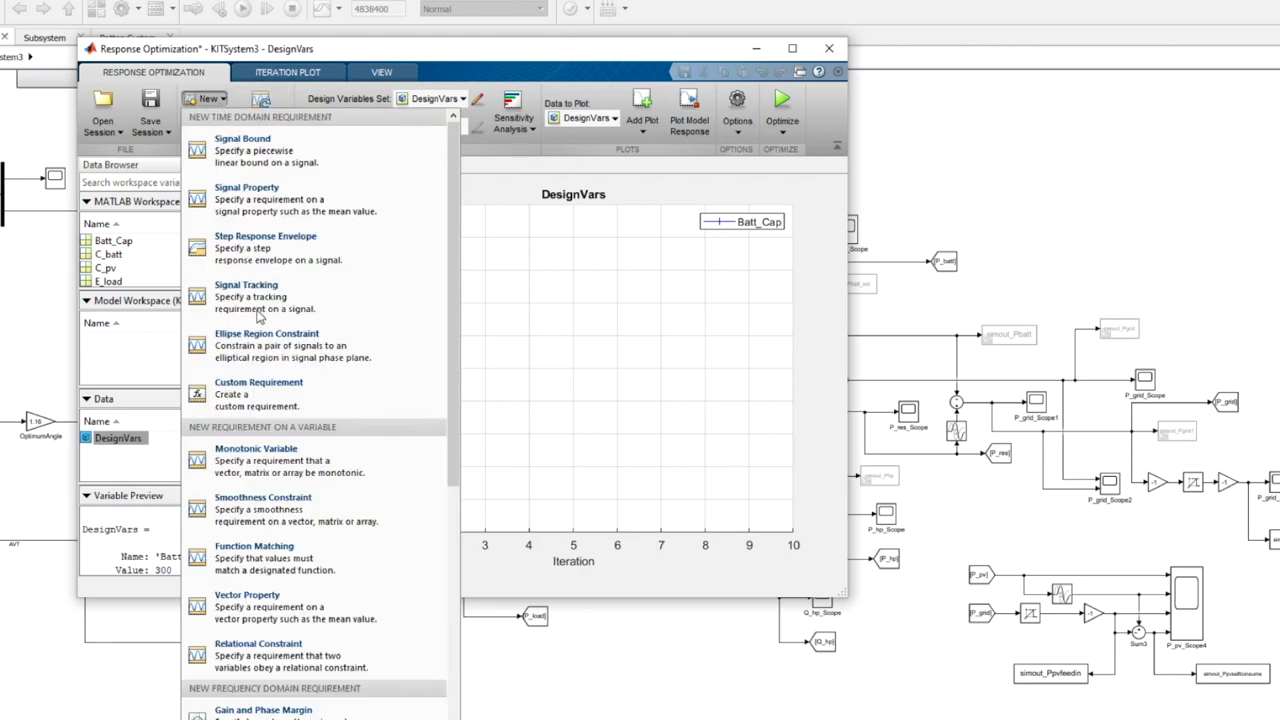
{"action": "left_click", "coordinate": [255, 390]}
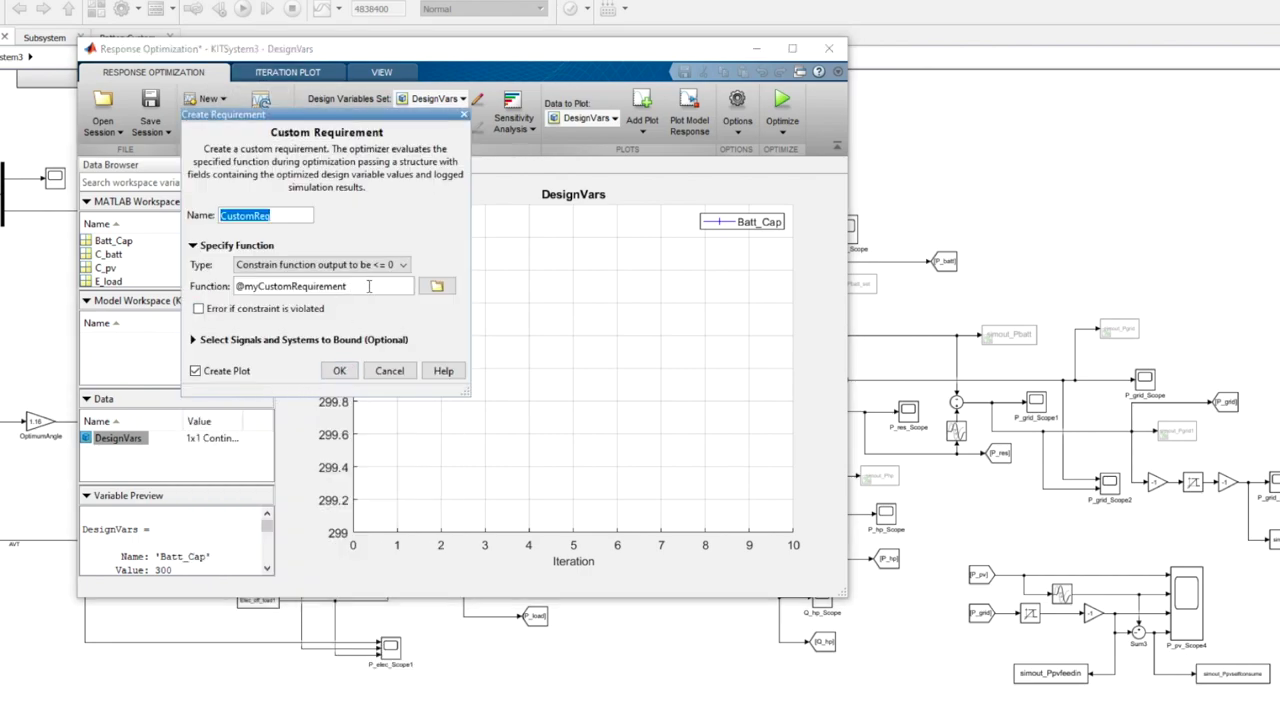
{"action": "left_click_drag", "start_coordinate": [346, 286], "coordinate": [250, 287]}
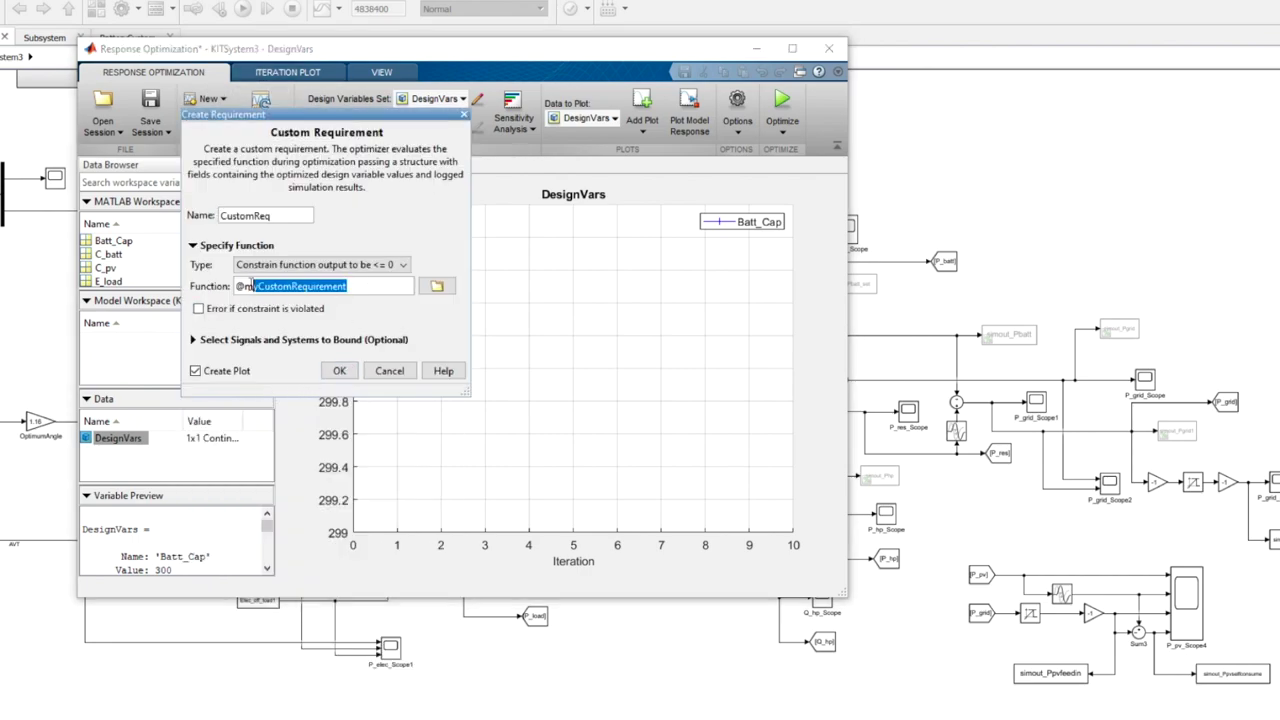
{"action": "key", "text": "ctrl+v"}
{"action": "left_click", "coordinate": [400, 265]}
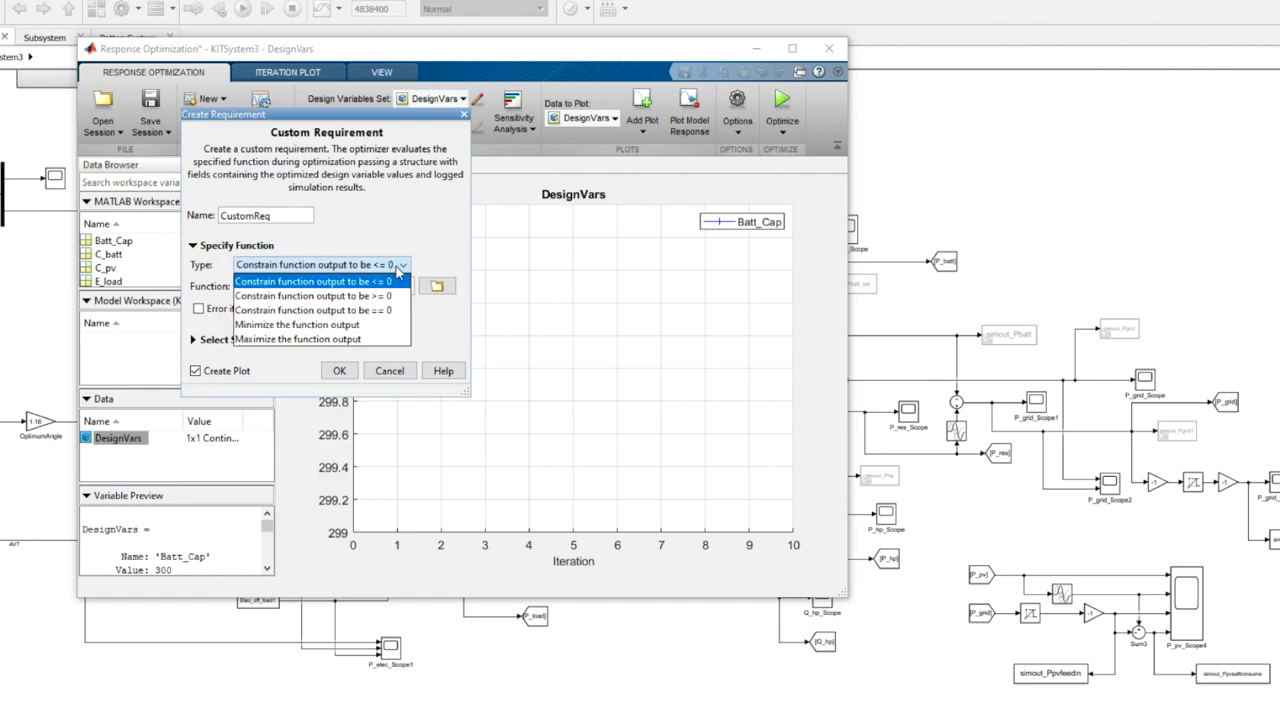
{"action": "left_click", "coordinate": [345, 326]}
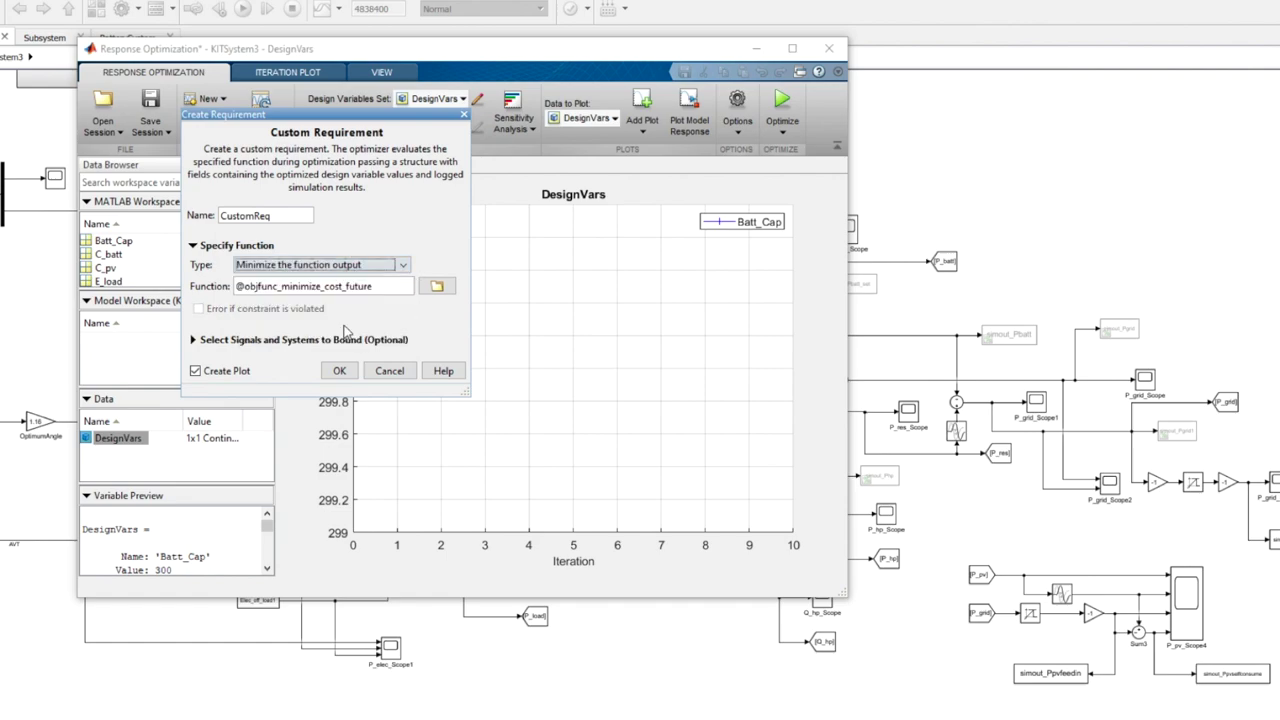
Add the signal KITSystem3/Gain2:1 to the requirement as signal set P_gridOutput, and create the requirement with its plot
{"action": "left_click", "coordinate": [256, 341]}
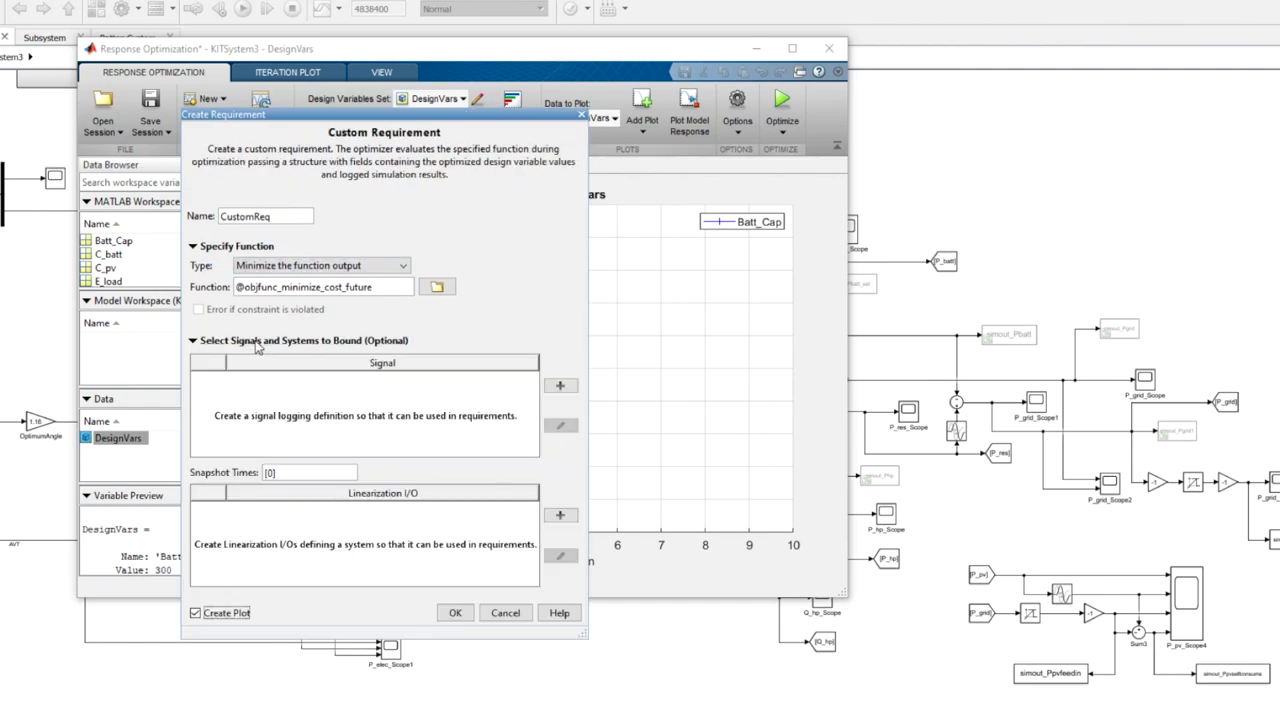
{"action": "left_click", "coordinate": [561, 385]}
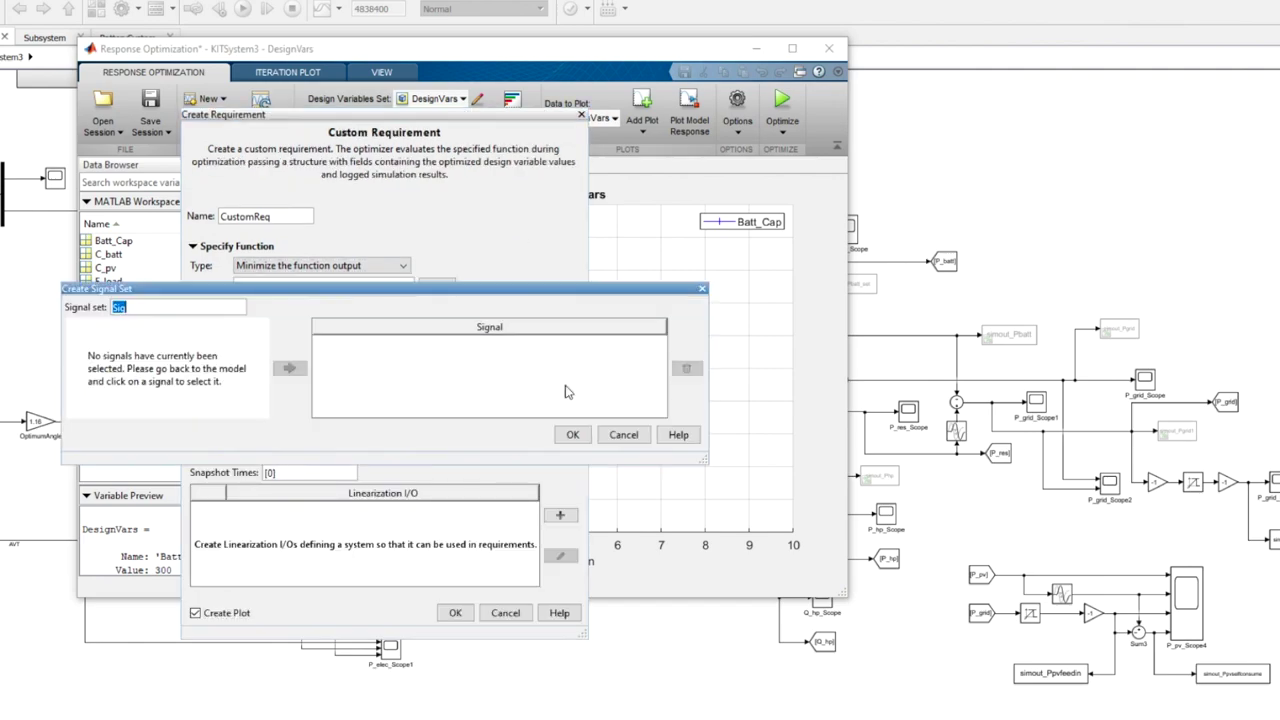
{"action": "left_click", "coordinate": [1260, 548]}
{"action": "left_click", "coordinate": [1250, 540]}
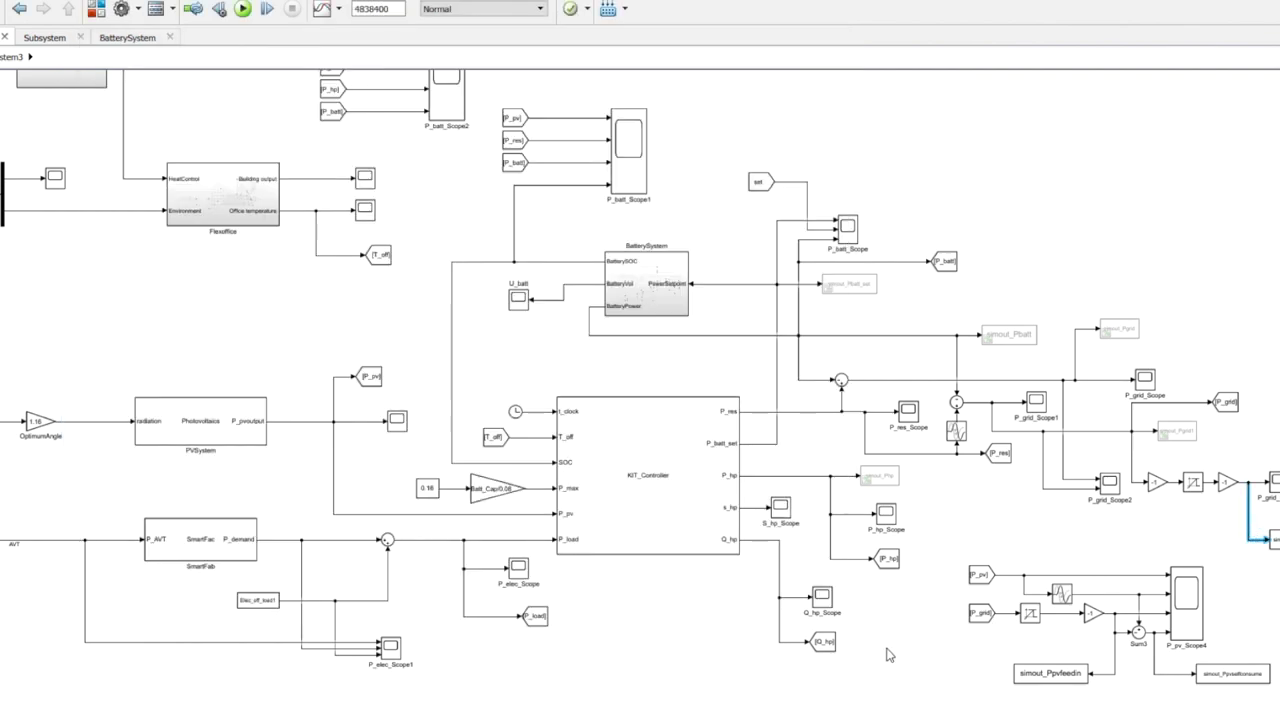
{"action": "key", "text": "alt+Tab"}
{"action": "type", "text": "P_gridOutput"}
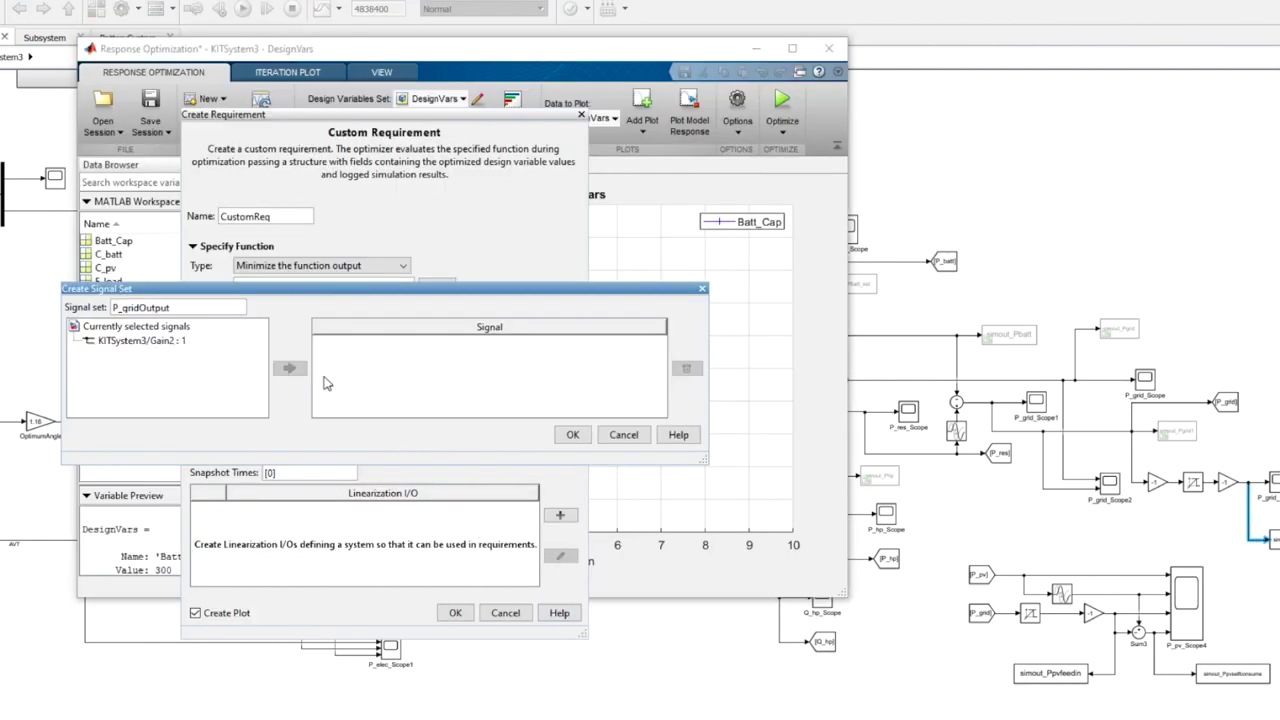
{"action": "left_click", "coordinate": [165, 342]}
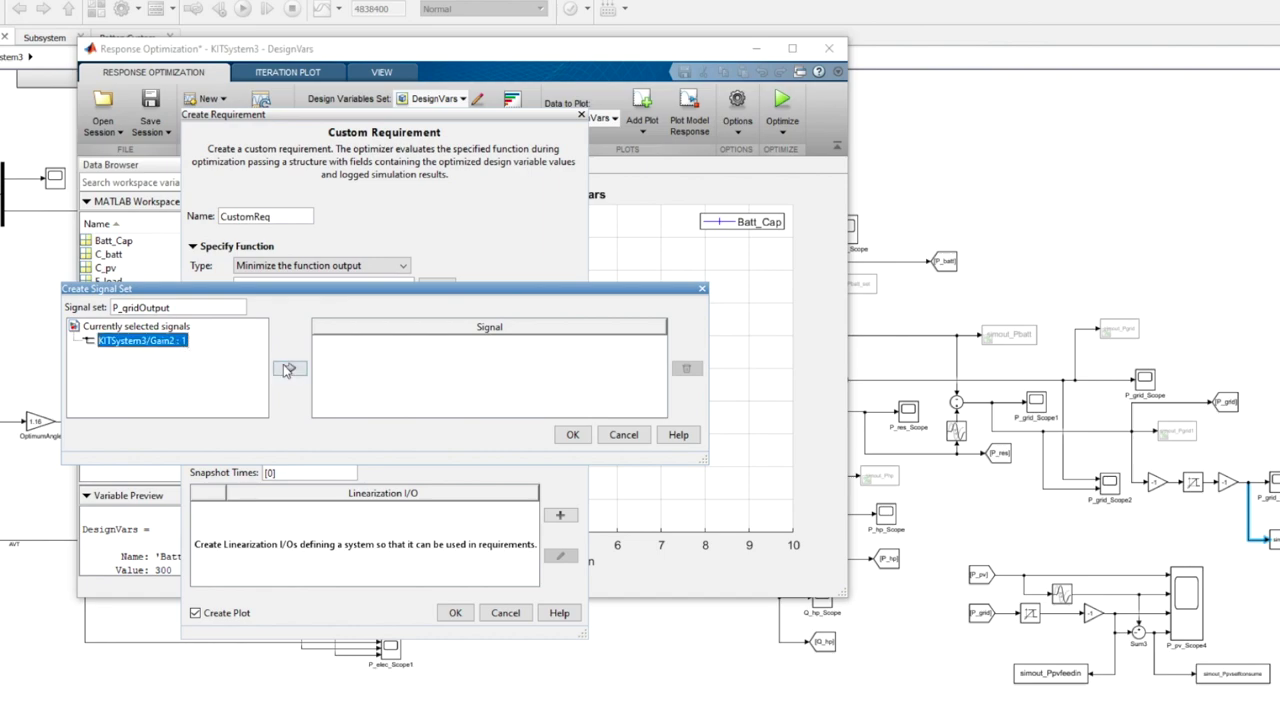
{"action": "left_click", "coordinate": [289, 368]}
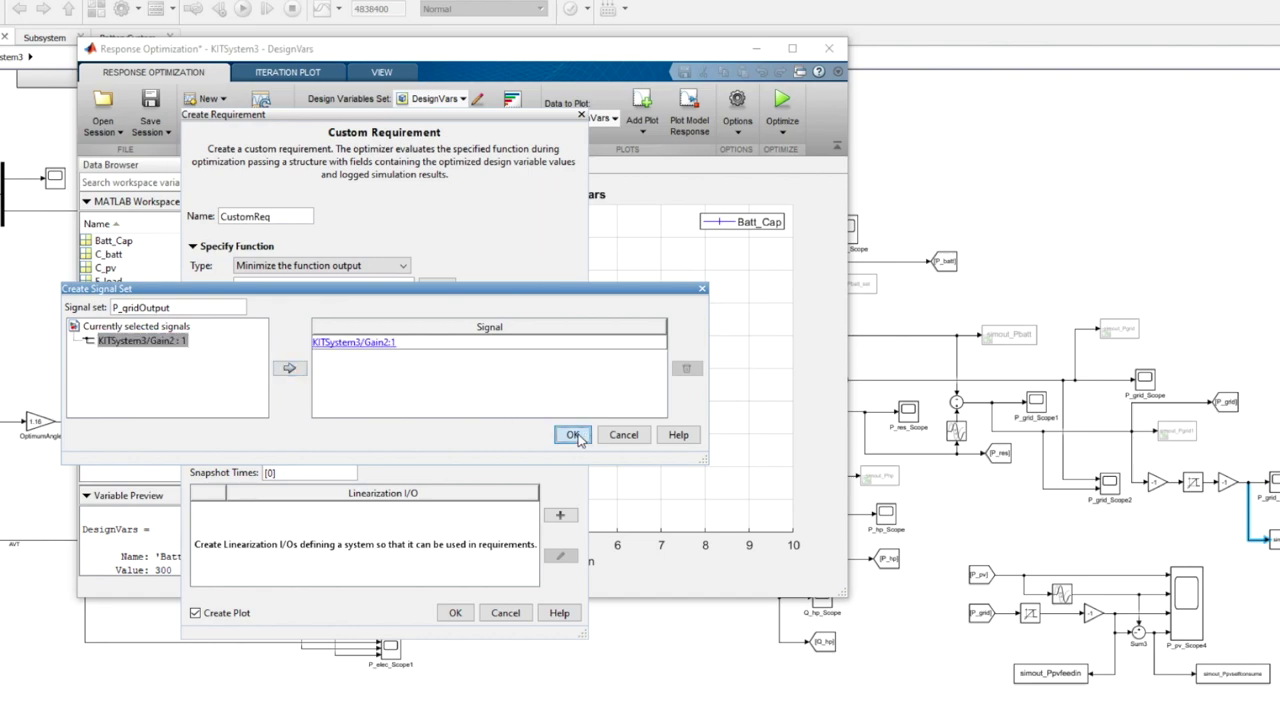
{"action": "left_click", "coordinate": [573, 435]}
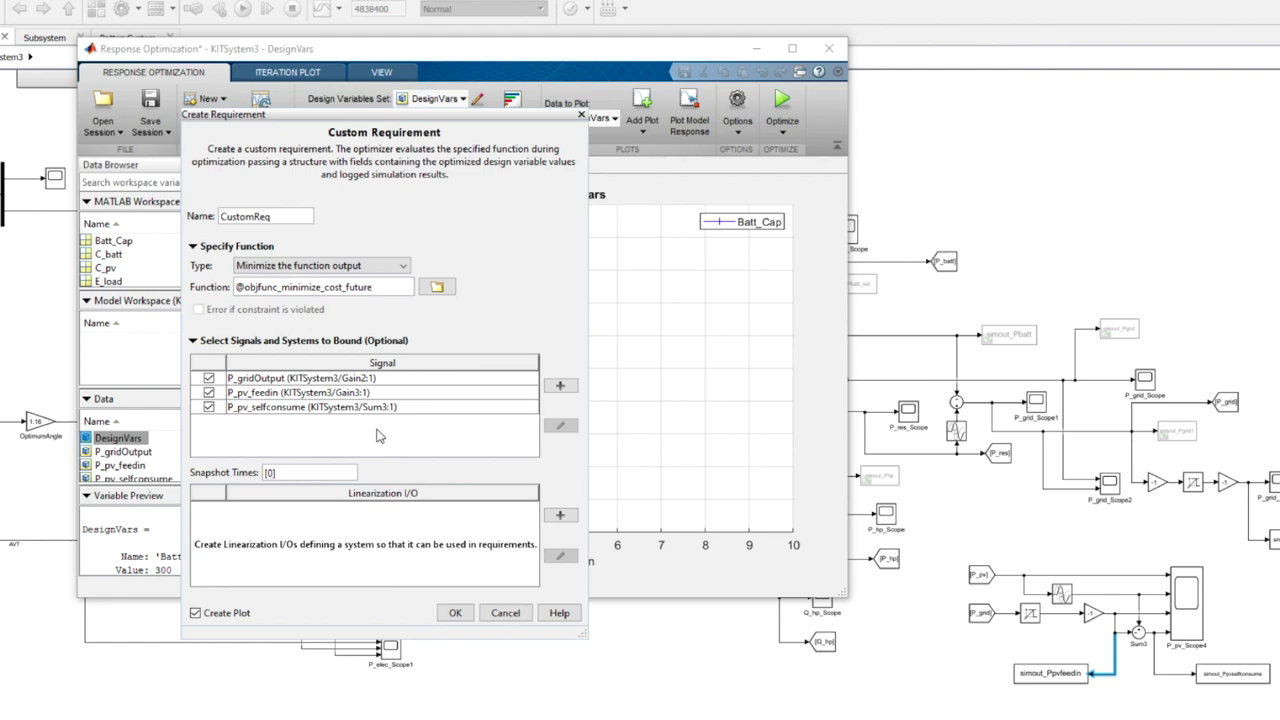
{"action": "left_click", "coordinate": [457, 613]}
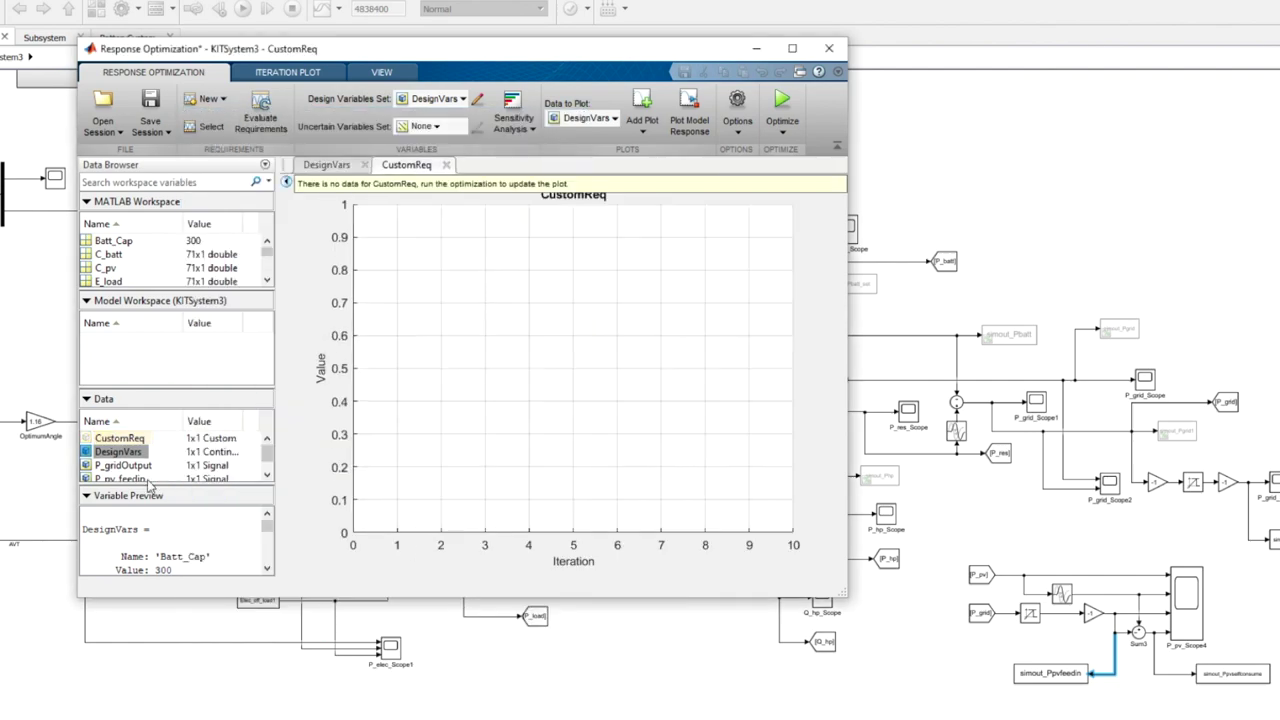
Tile the DesignVars and CustomReq plots one above the other
{"action": "left_click_drag", "start_coordinate": [262, 456], "coordinate": [265, 470]}
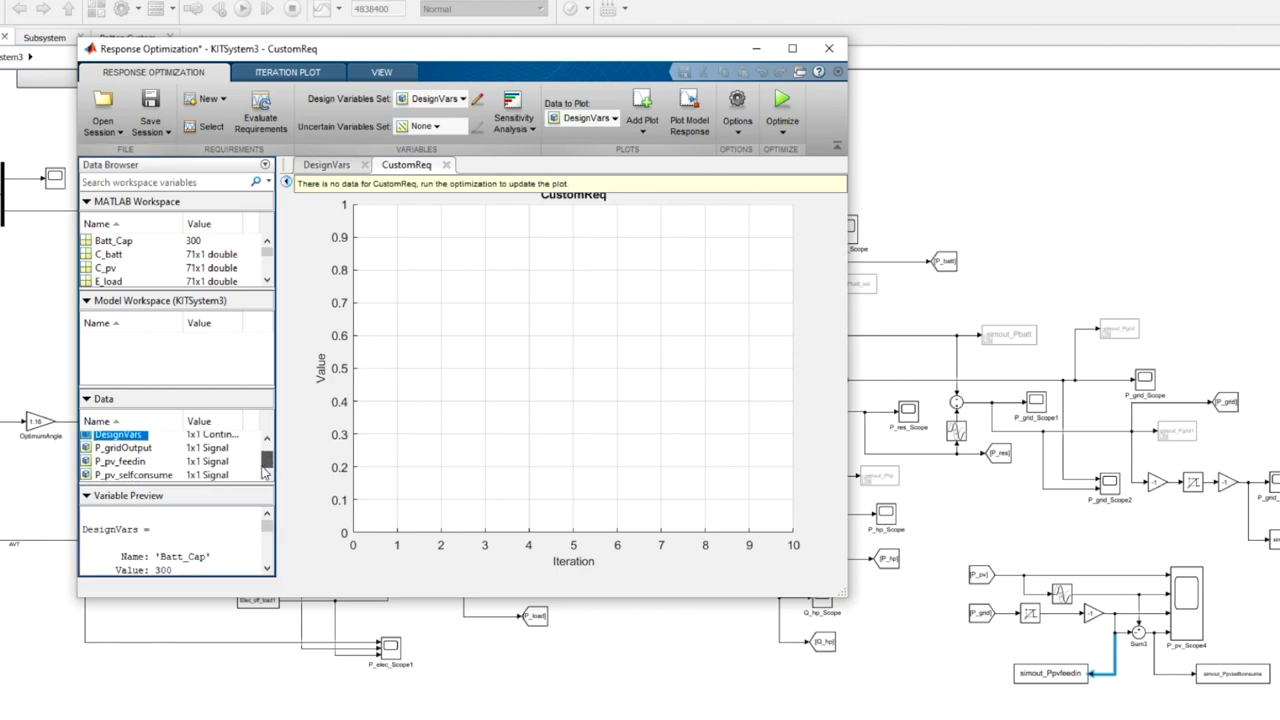
{"action": "left_click", "coordinate": [380, 74]}
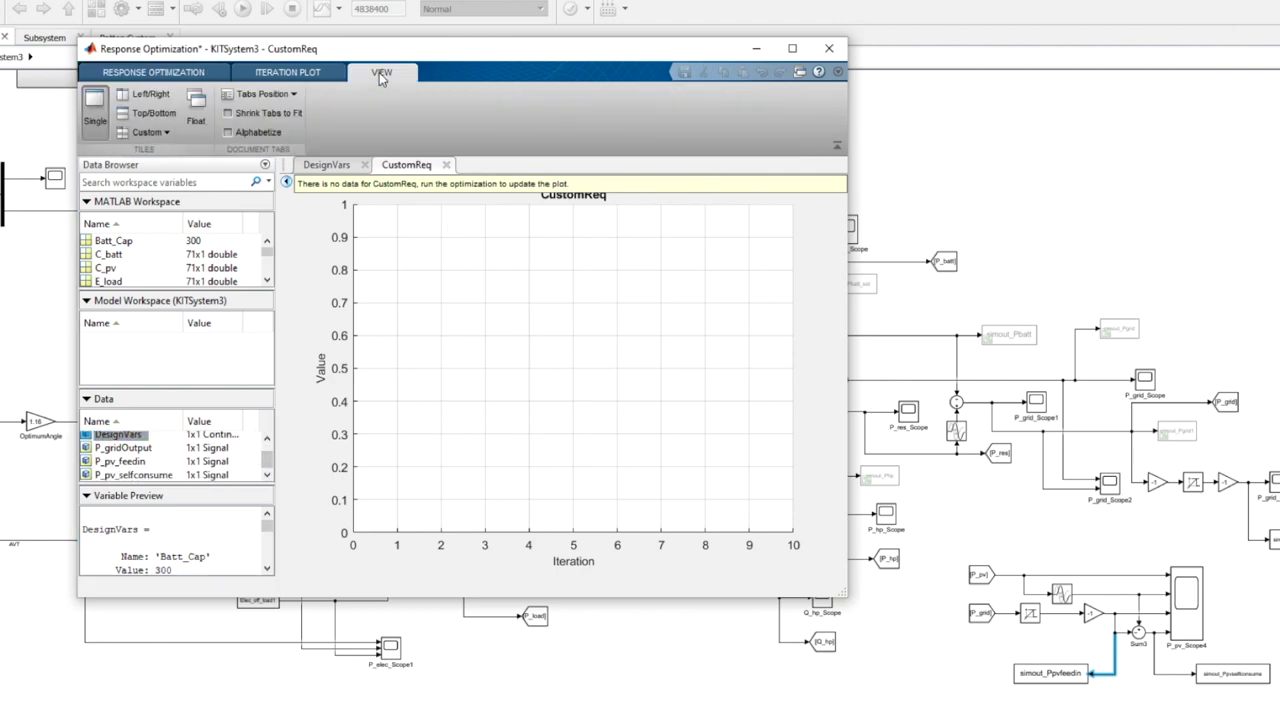
{"action": "left_click", "coordinate": [149, 112]}
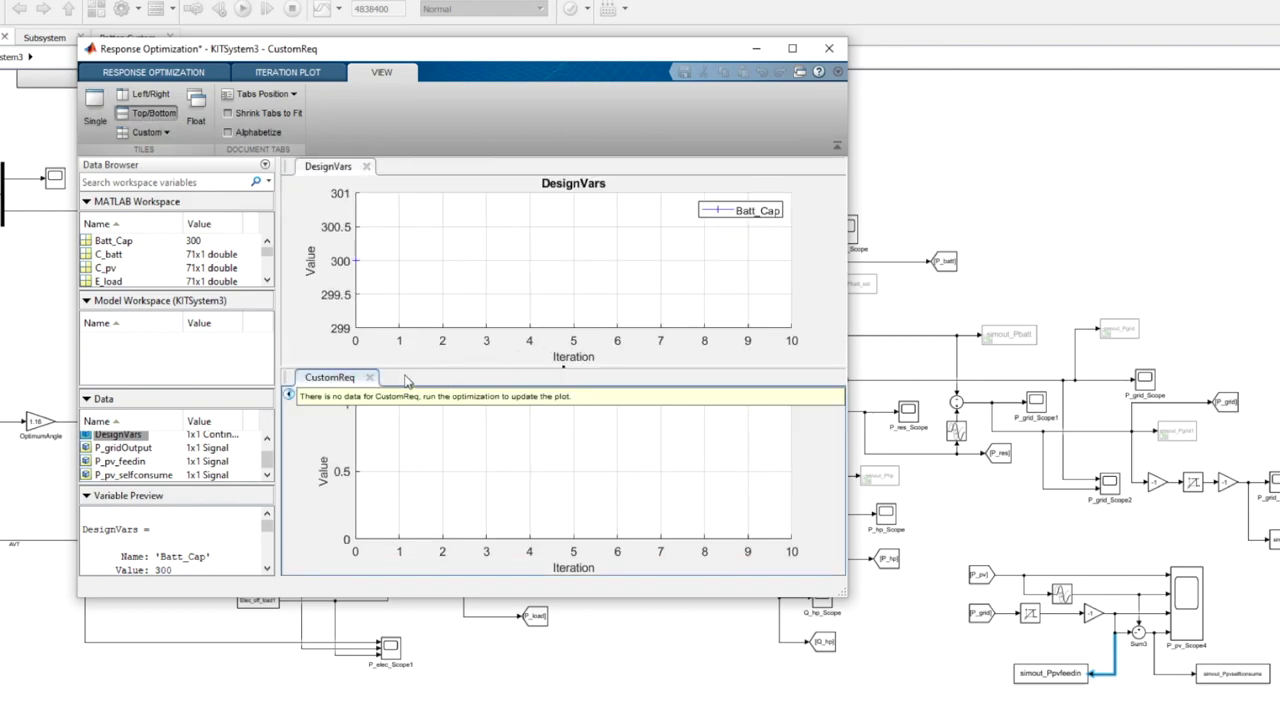
{"action": "left_click", "coordinate": [516, 275]}
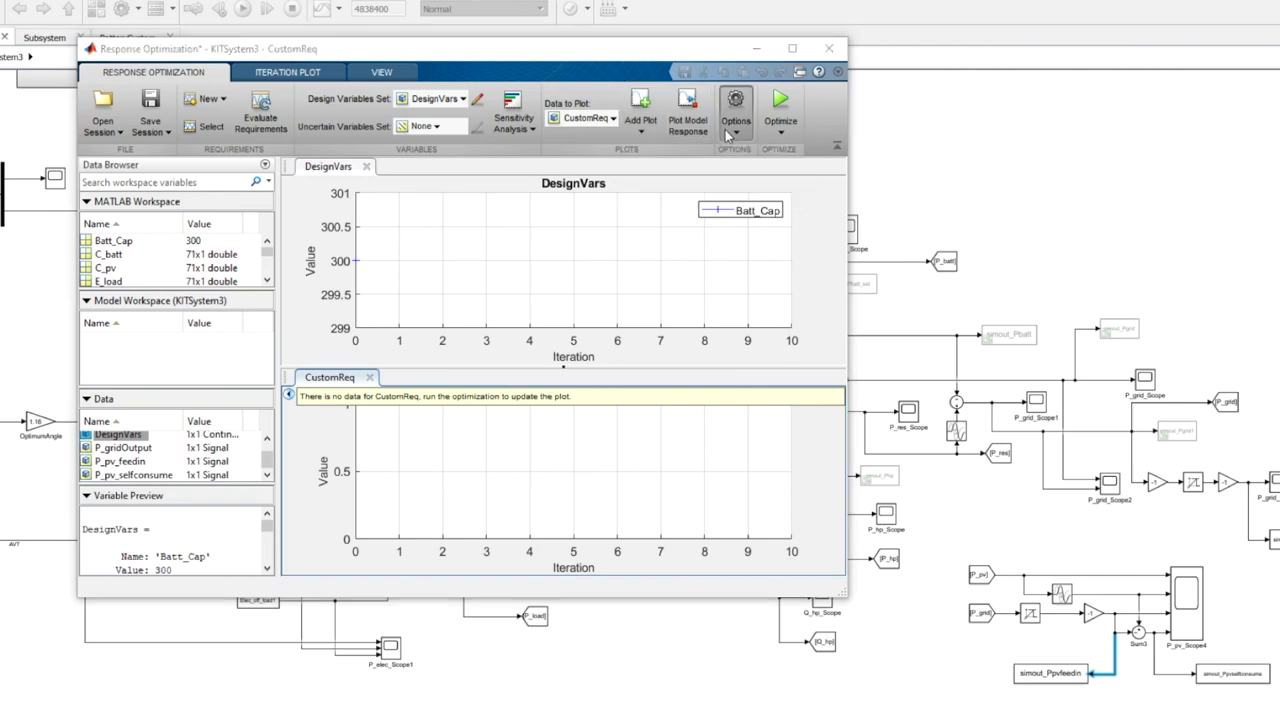
Set the optimization algorithm to Interior-Point for the Gradient descent method in the response optimization options
{"action": "left_click", "coordinate": [728, 136]}
{"action": "left_click", "coordinate": [788, 219]}
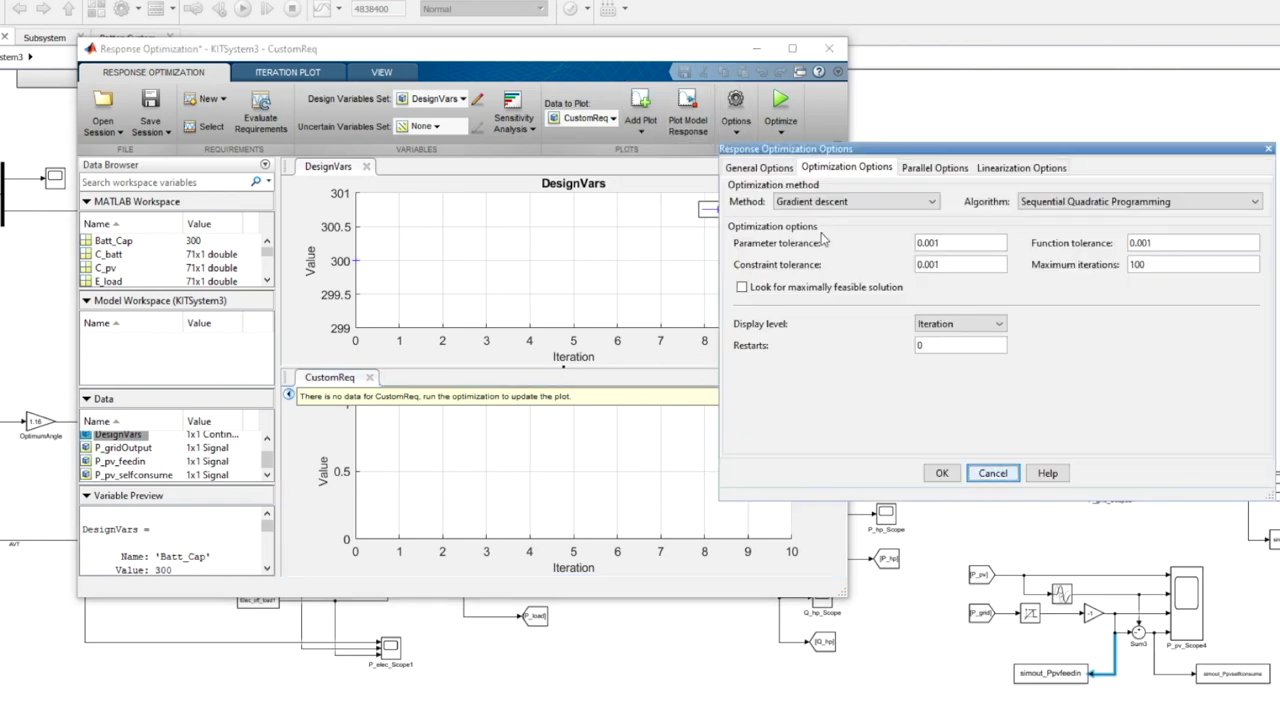
{"action": "left_click", "coordinate": [1068, 202]}
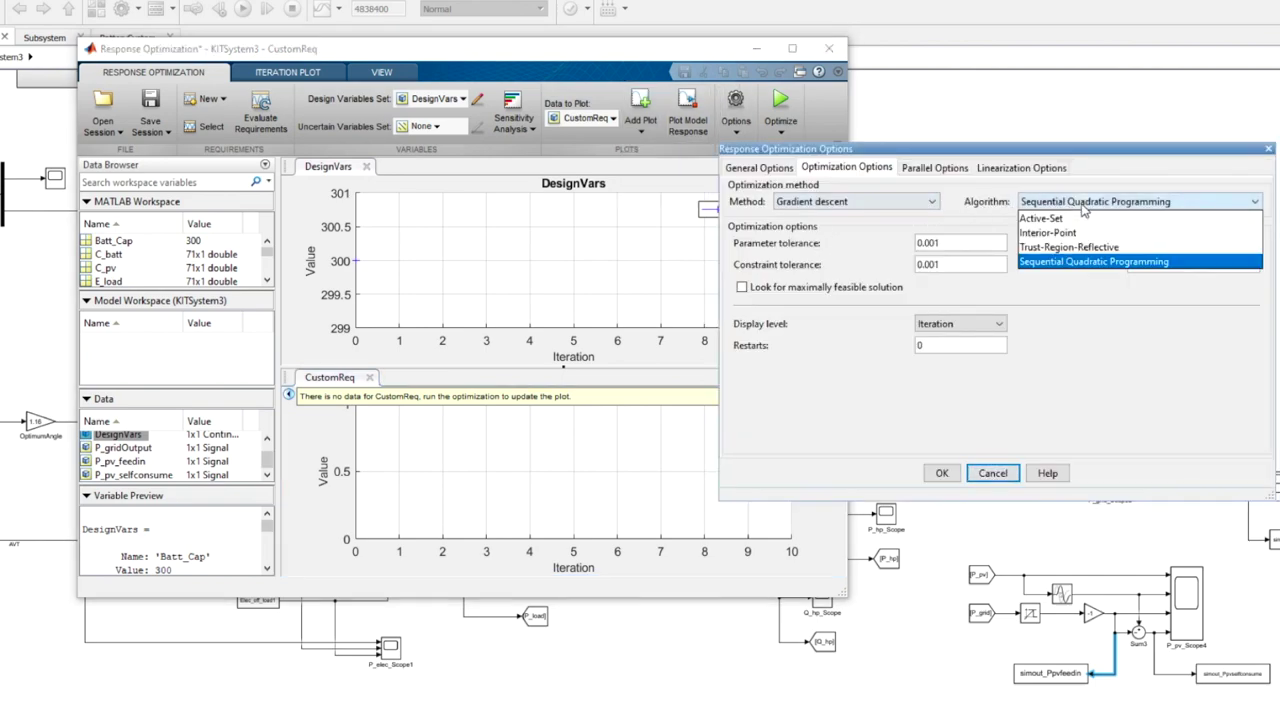
{"action": "left_click", "coordinate": [1085, 232]}
{"action": "left_click", "coordinate": [942, 474]}
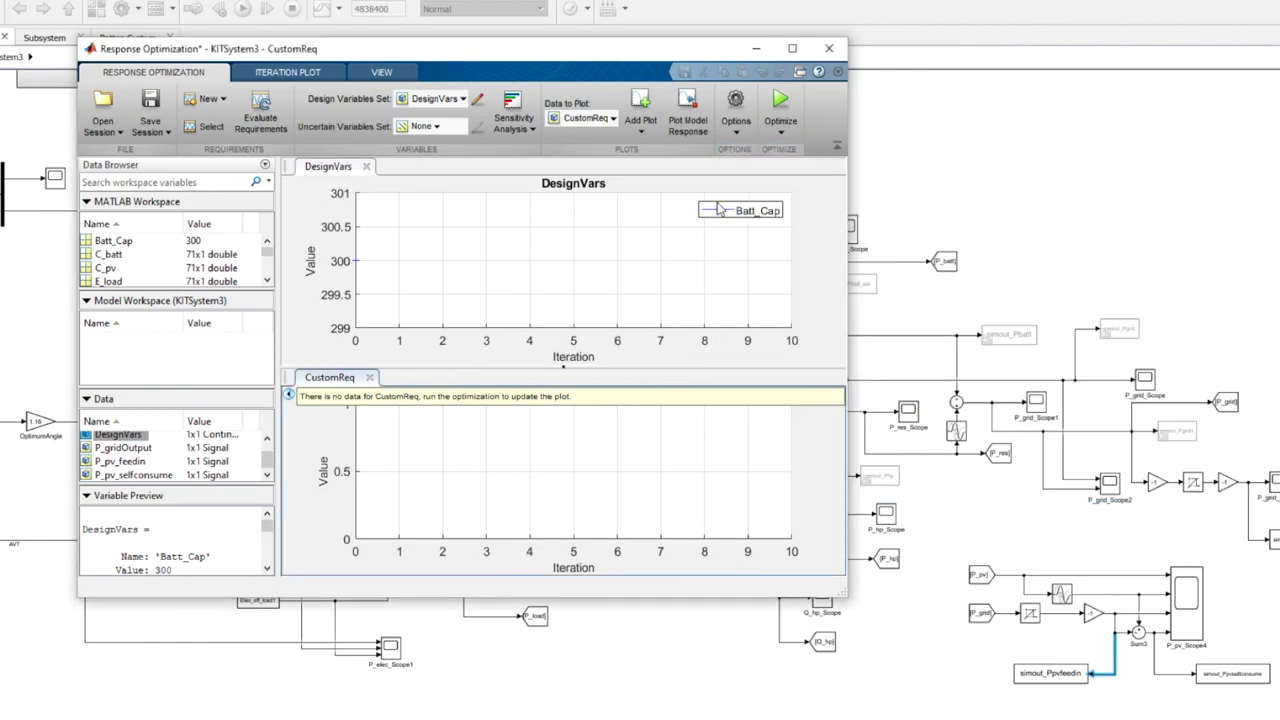
Generate a MATLAB function for the defined optimization problem and read through its code
{"action": "left_click", "coordinate": [781, 134]}
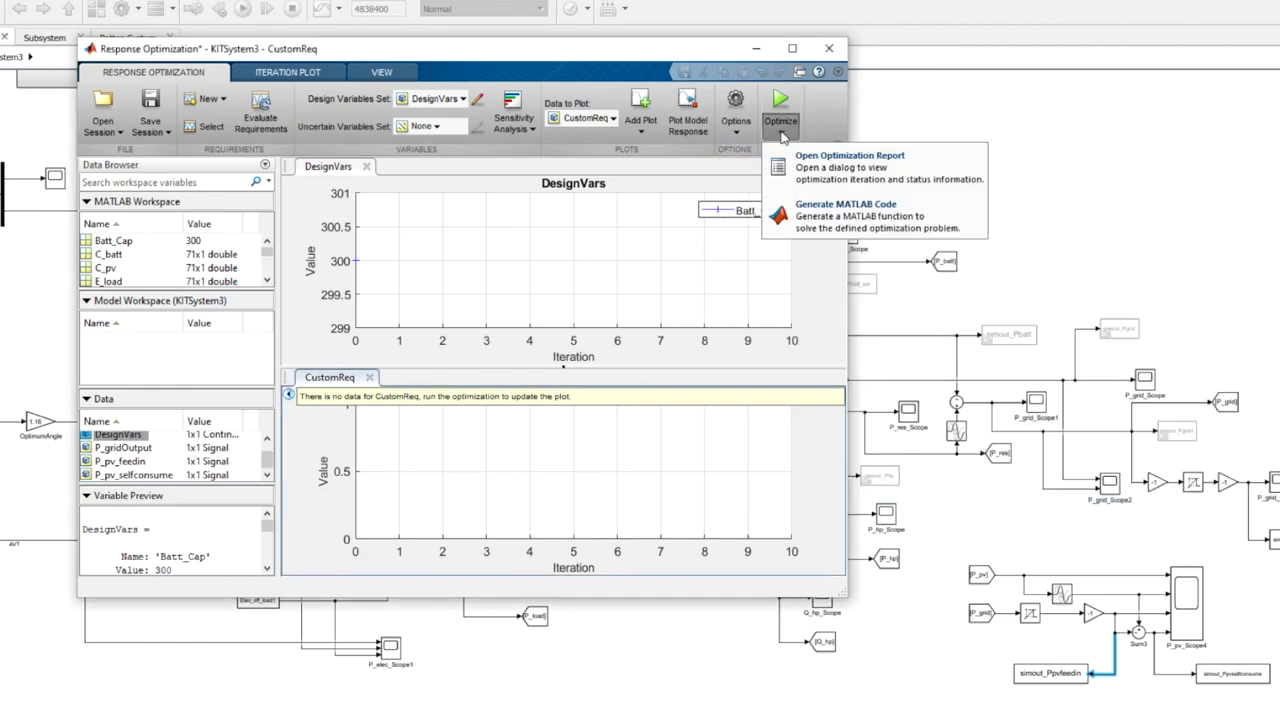
{"action": "left_click", "coordinate": [827, 213]}
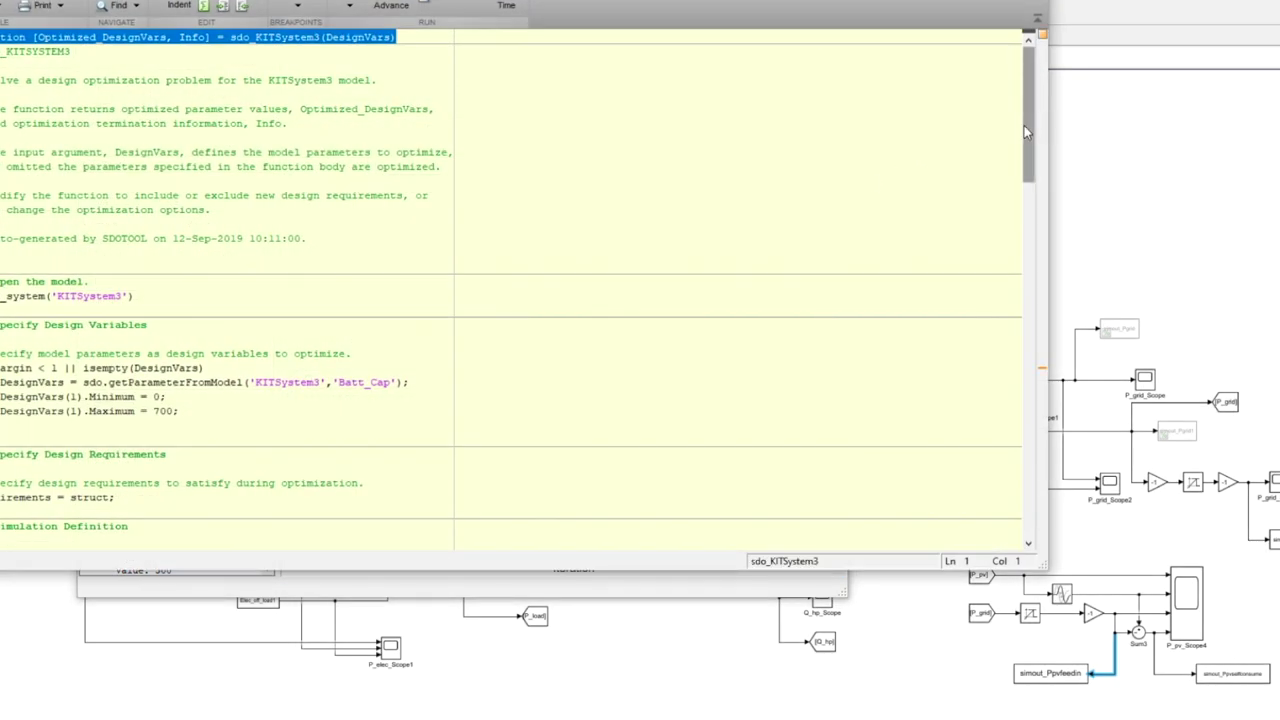
{"action": "left_click_drag", "start_coordinate": [1026, 125], "coordinate": [1014, 232]}
{"action": "scroll", "coordinate": [1014, 232], "scroll_direction": "down", "scroll_amount": 15}
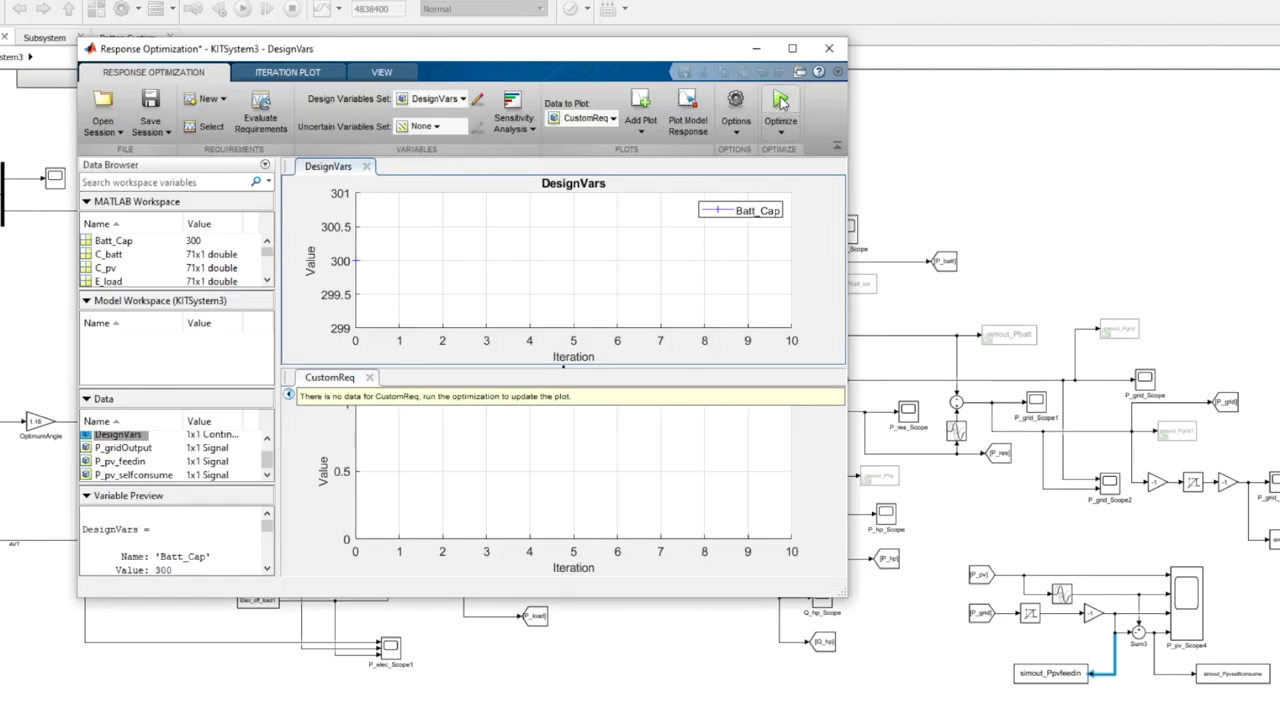
Run the optimization, put the progress report out of the way, and review the optimized Batt_Cap in the DesignVars preview
{"action": "left_click", "coordinate": [780, 105]}
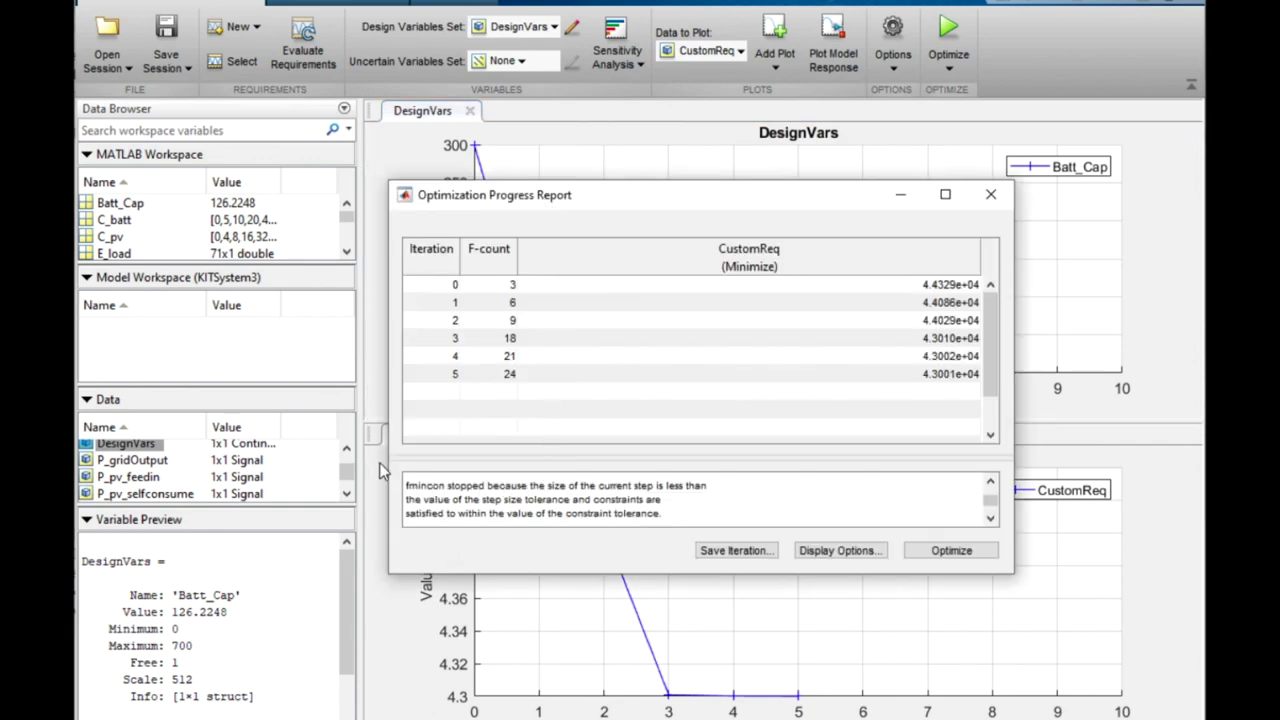
{"action": "left_click", "coordinate": [903, 196]}
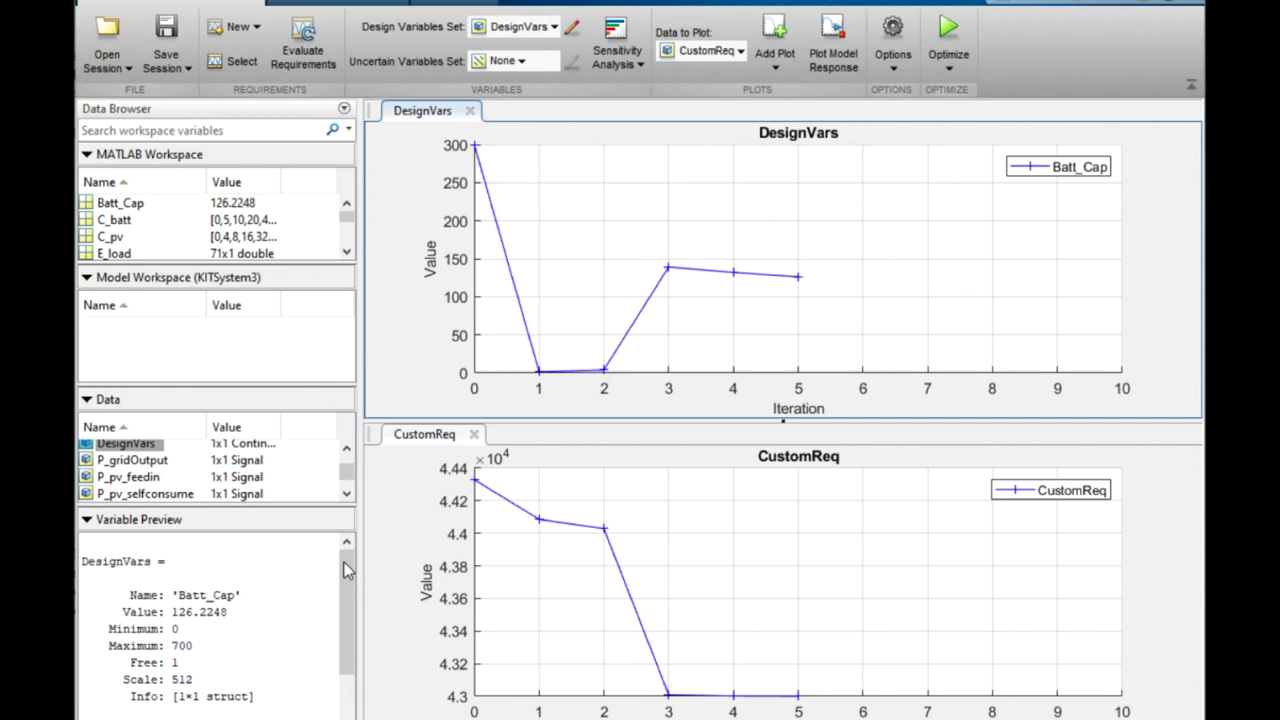
{"action": "left_click_drag", "start_coordinate": [342, 558], "coordinate": [346, 590]}
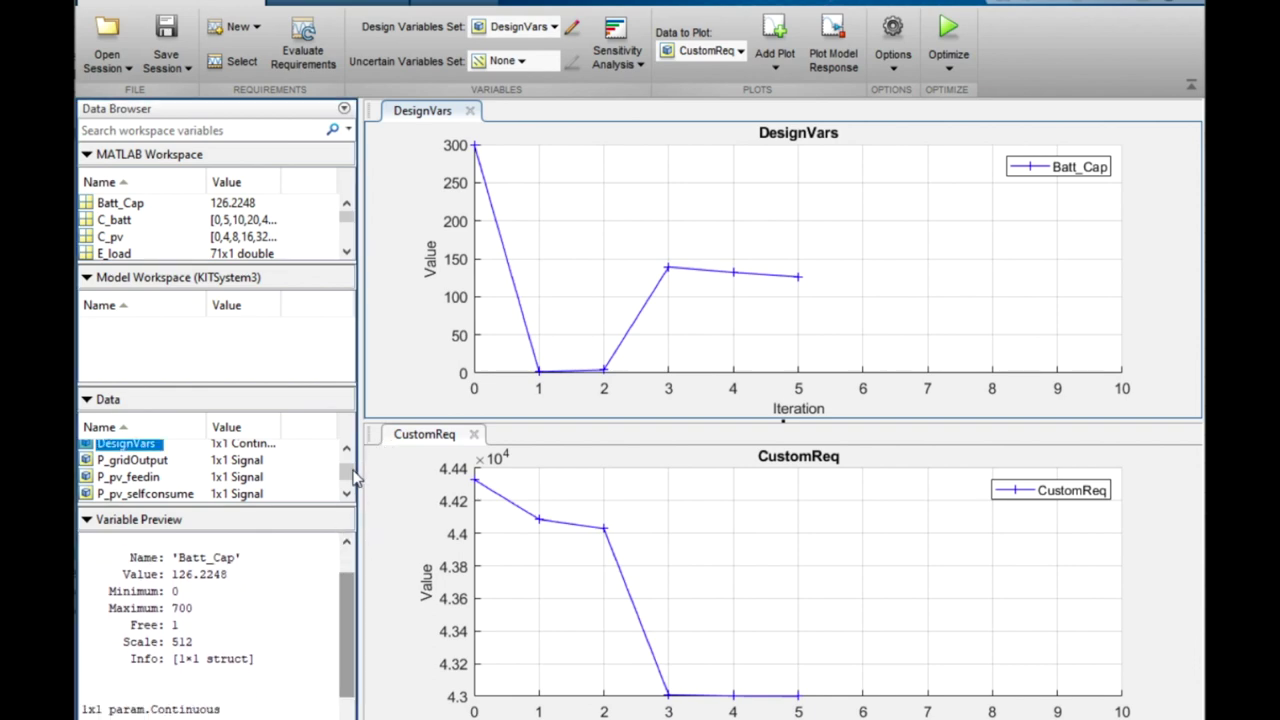
{"action": "left_click_drag", "start_coordinate": [346, 471], "coordinate": [368, 468]}
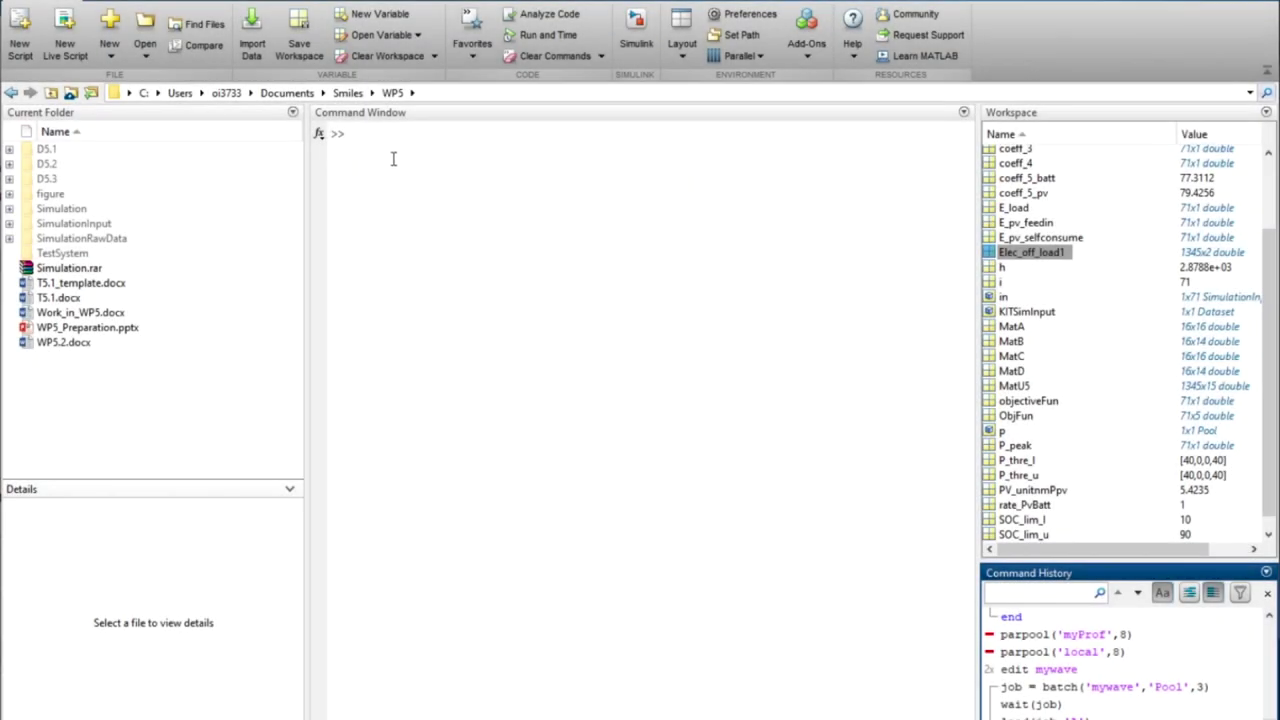
Start a parallel pool of four local workers with the command p = parpool('local',4); in MATLAB
{"action": "left_click", "coordinate": [494, 180]}
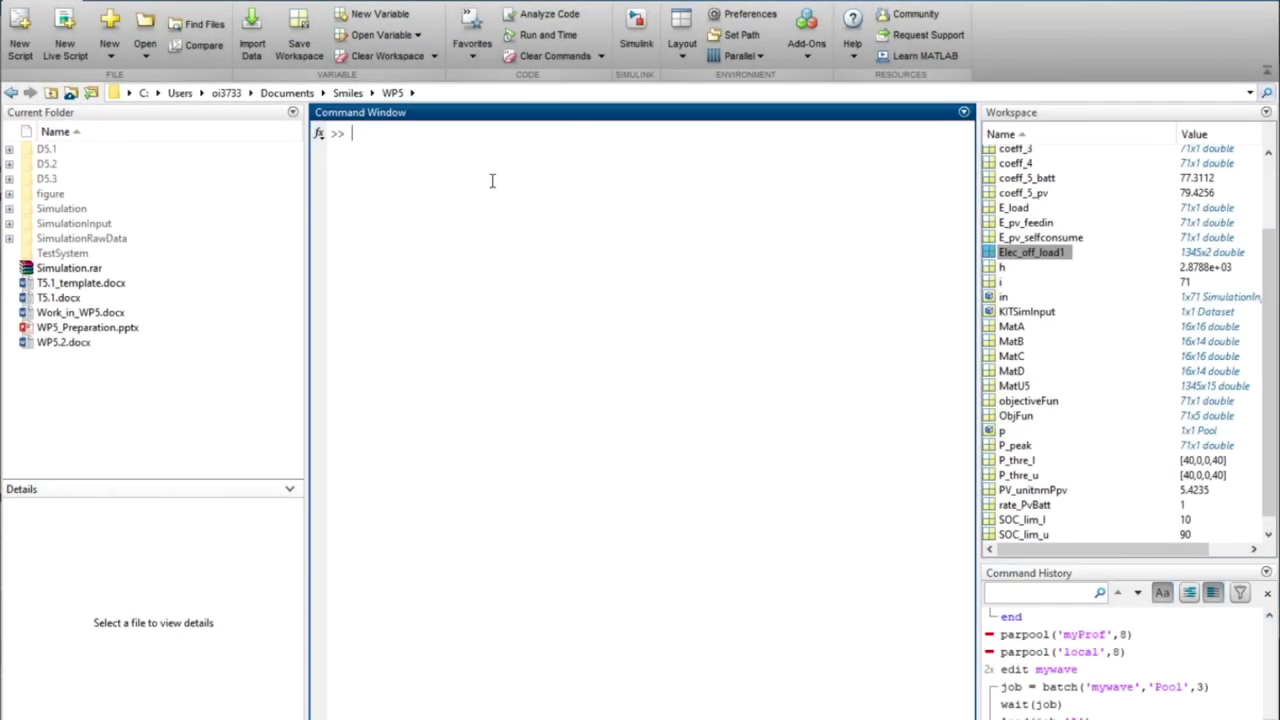
{"action": "type", "text": "p = parpool('local',4);"}
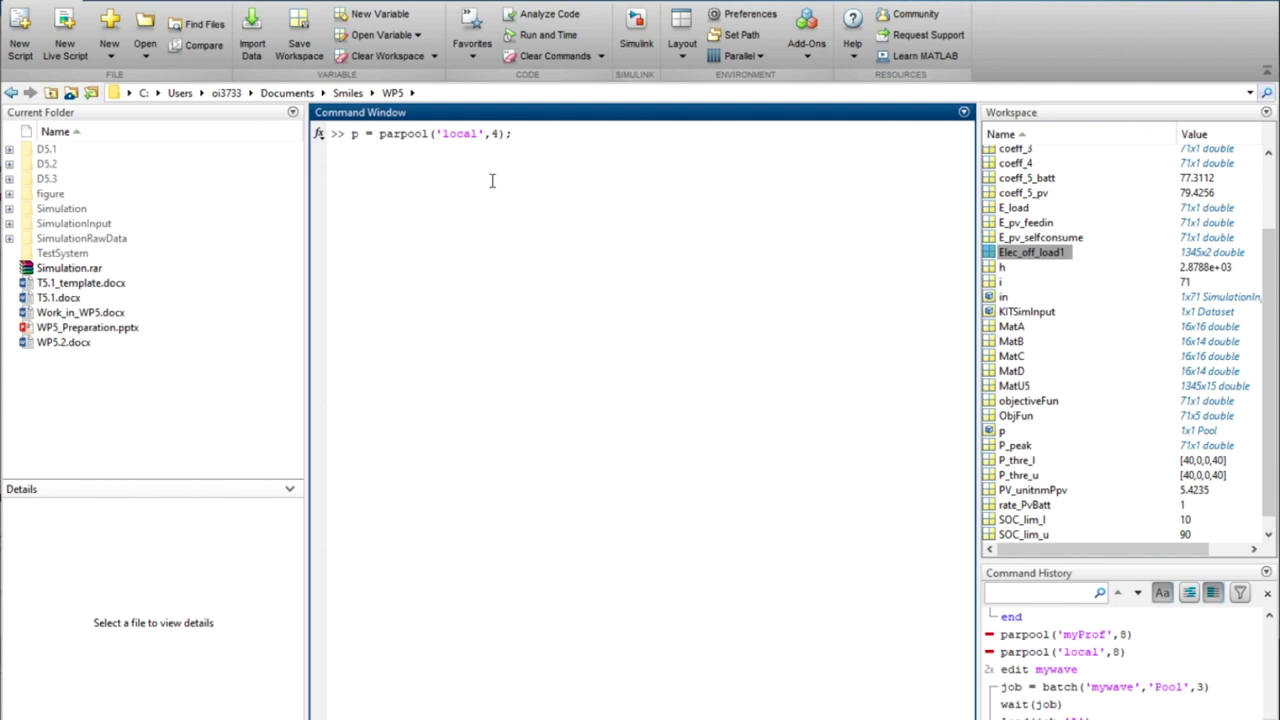
{"action": "key", "text": "Return"}
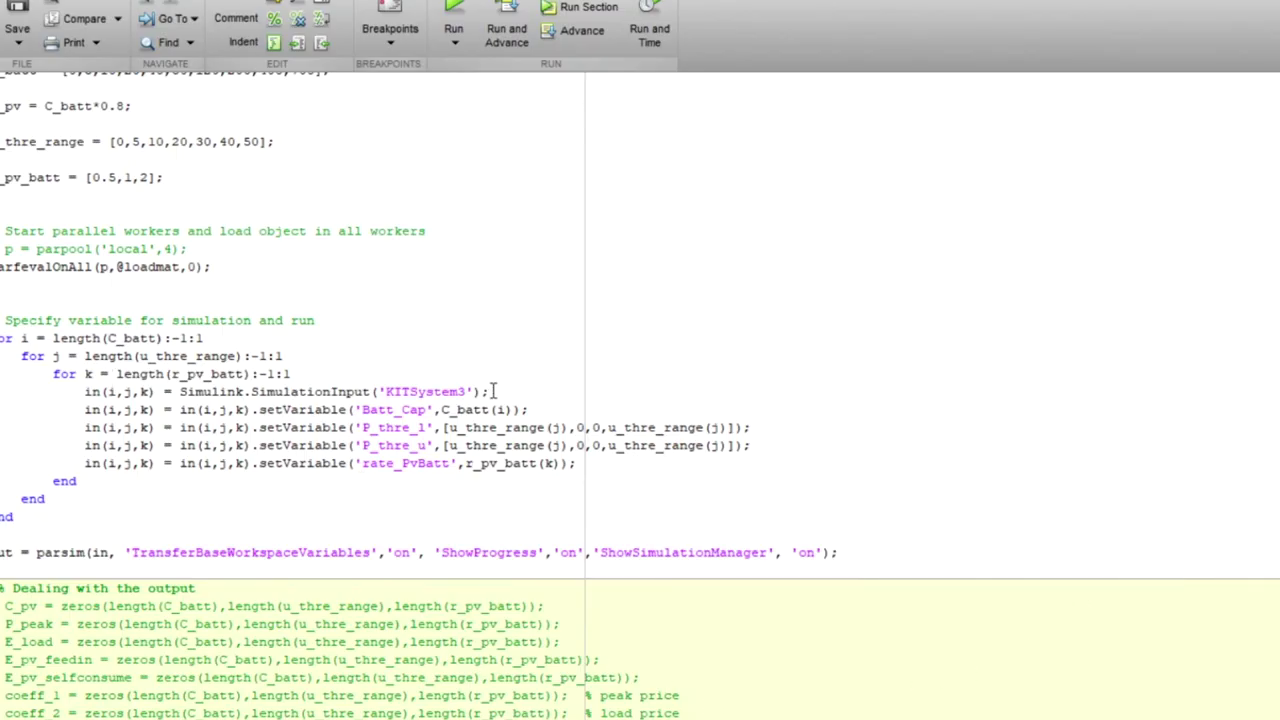
Review the script's Simulink.SimulationInput and parsim lines for KITSystem3, and run the script to start the parallel simulations
{"action": "left_click_drag", "start_coordinate": [492, 391], "coordinate": [69, 391]}
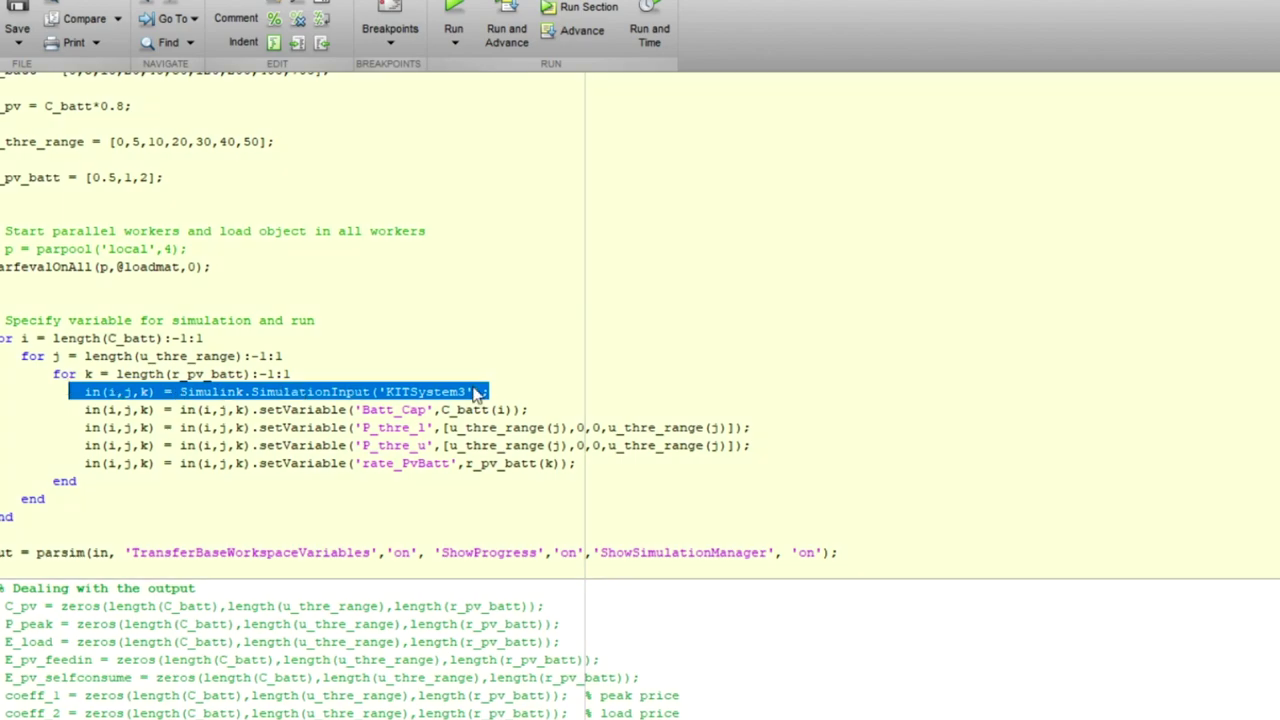
{"action": "left_click", "coordinate": [568, 390]}
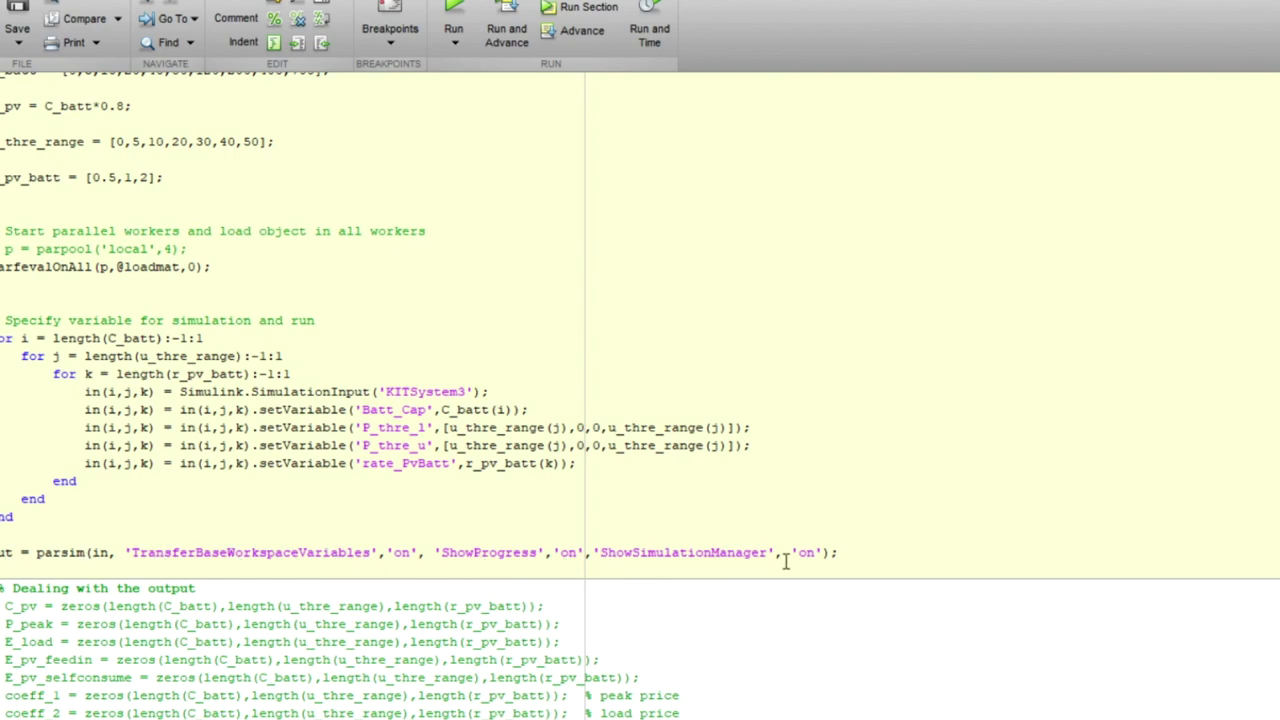
{"action": "left_click", "coordinate": [2, 552]}
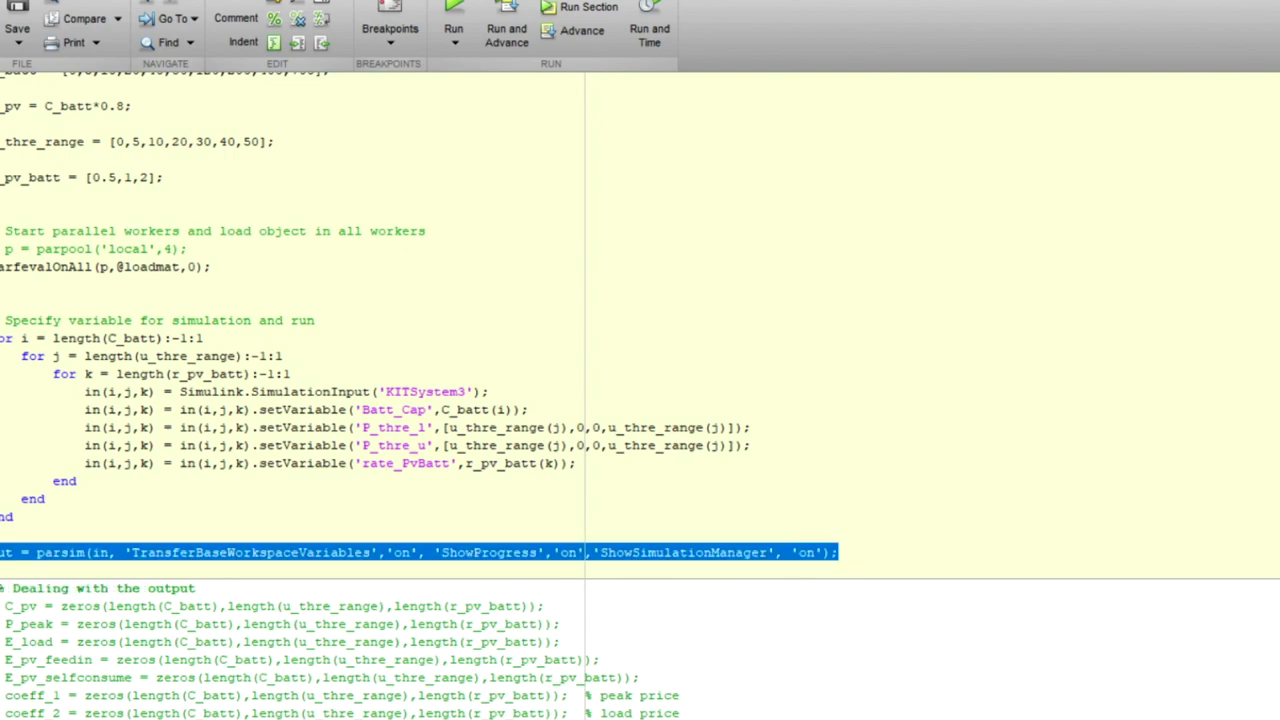
{"action": "left_click", "coordinate": [157, 552]}
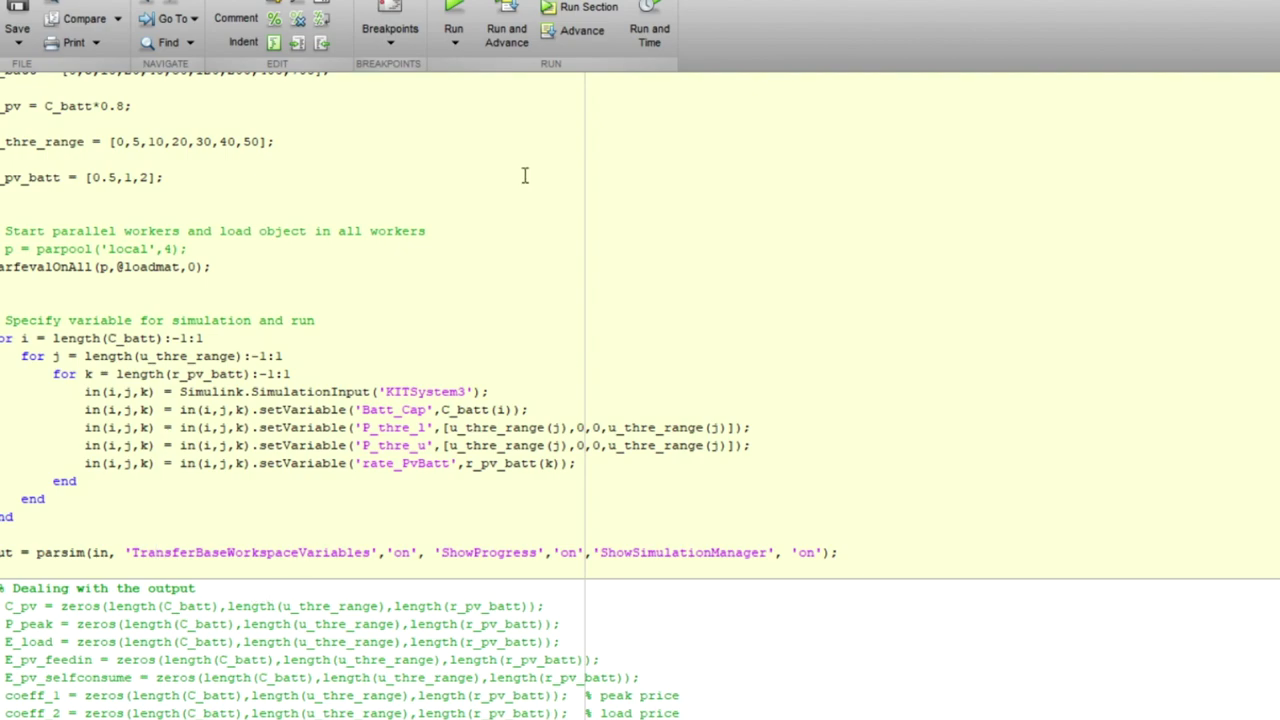
{"action": "left_click", "coordinate": [453, 8]}
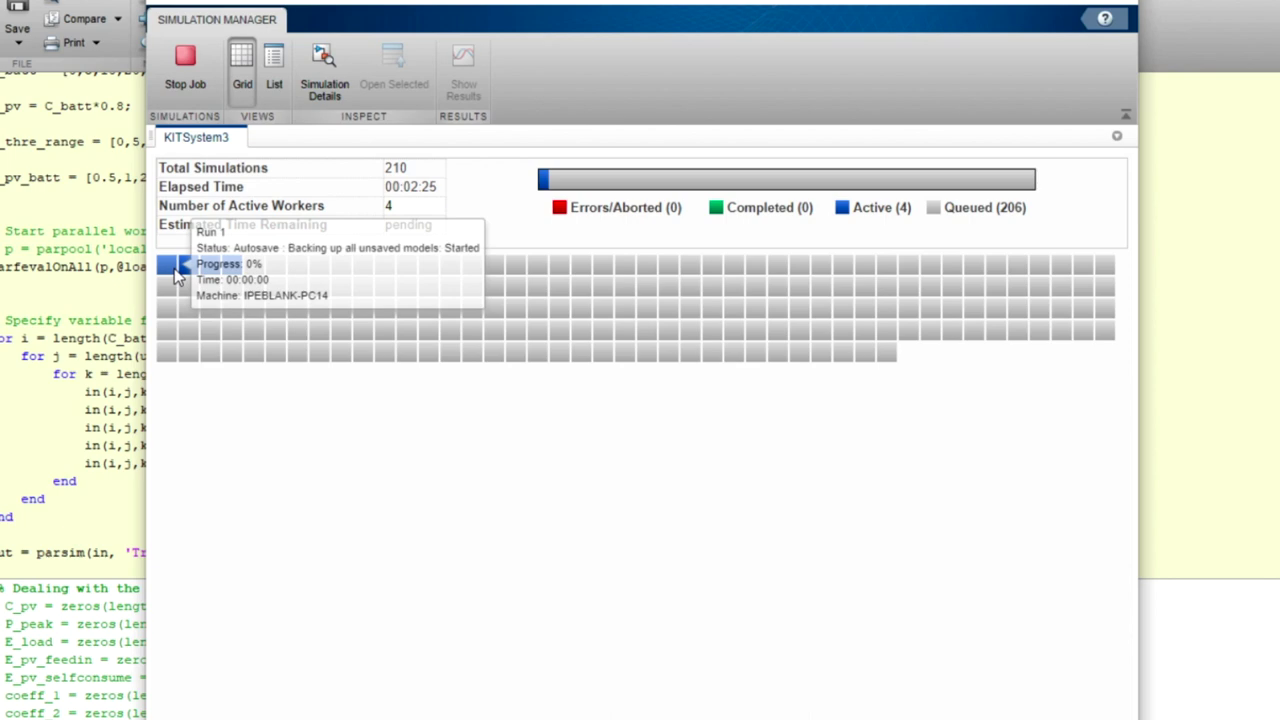
Show the simulation details of Run 1 in the Simulation Manager and enlarge the details area
{"action": "left_click", "coordinate": [172, 268]}
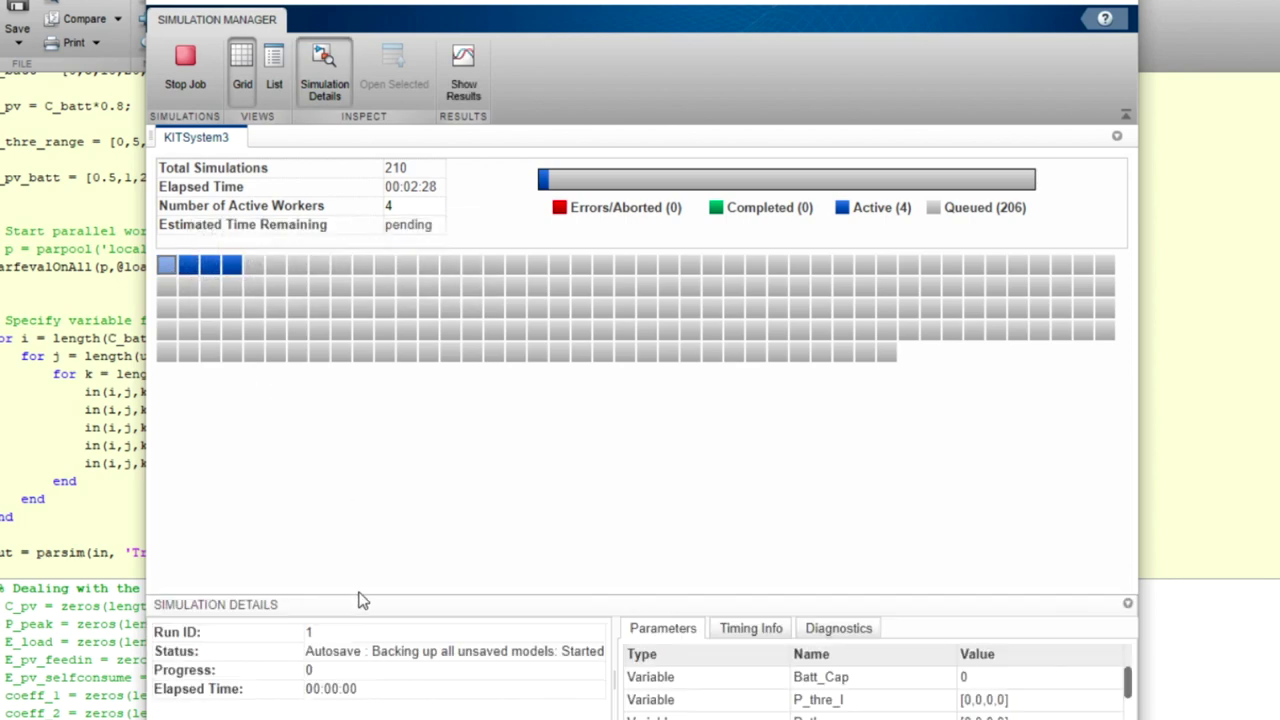
{"action": "left_click_drag", "start_coordinate": [357, 591], "coordinate": [366, 560]}
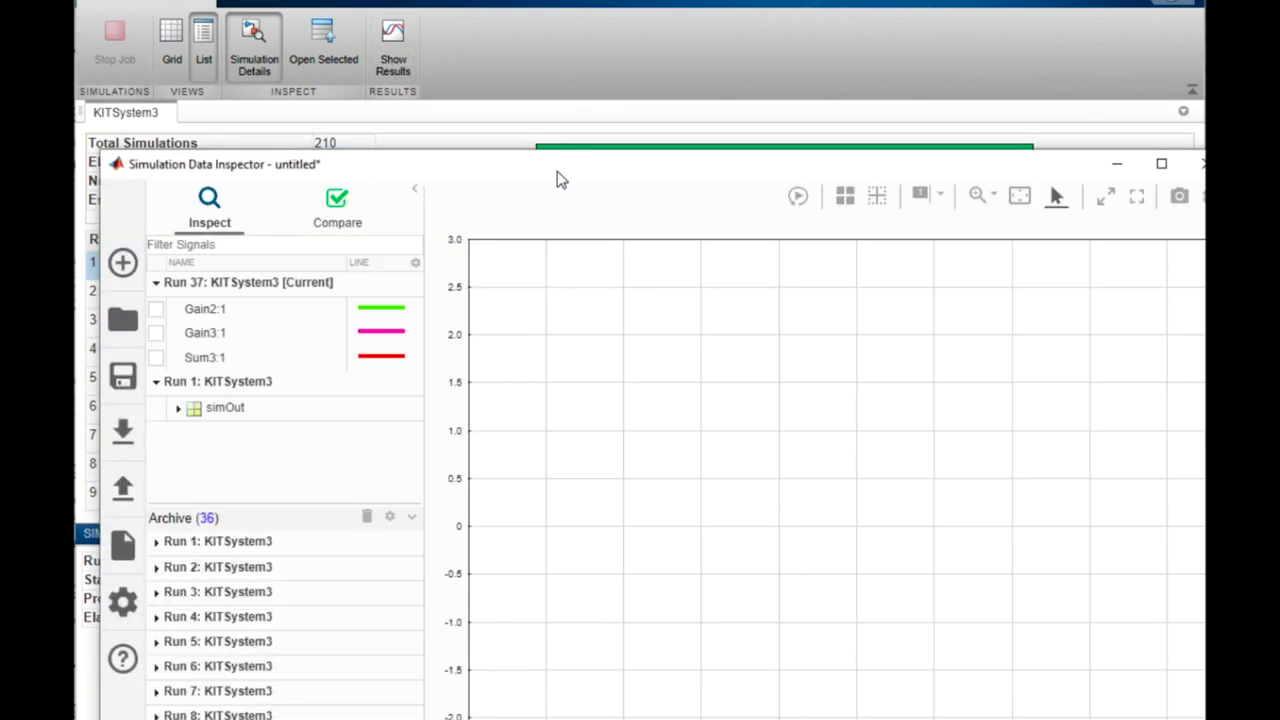
Plot the Sum3:1 signal of Run 37 in the Simulation Data Inspector, and close the inspector after viewing it
{"action": "left_click_drag", "start_coordinate": [557, 171], "coordinate": [548, 110]}
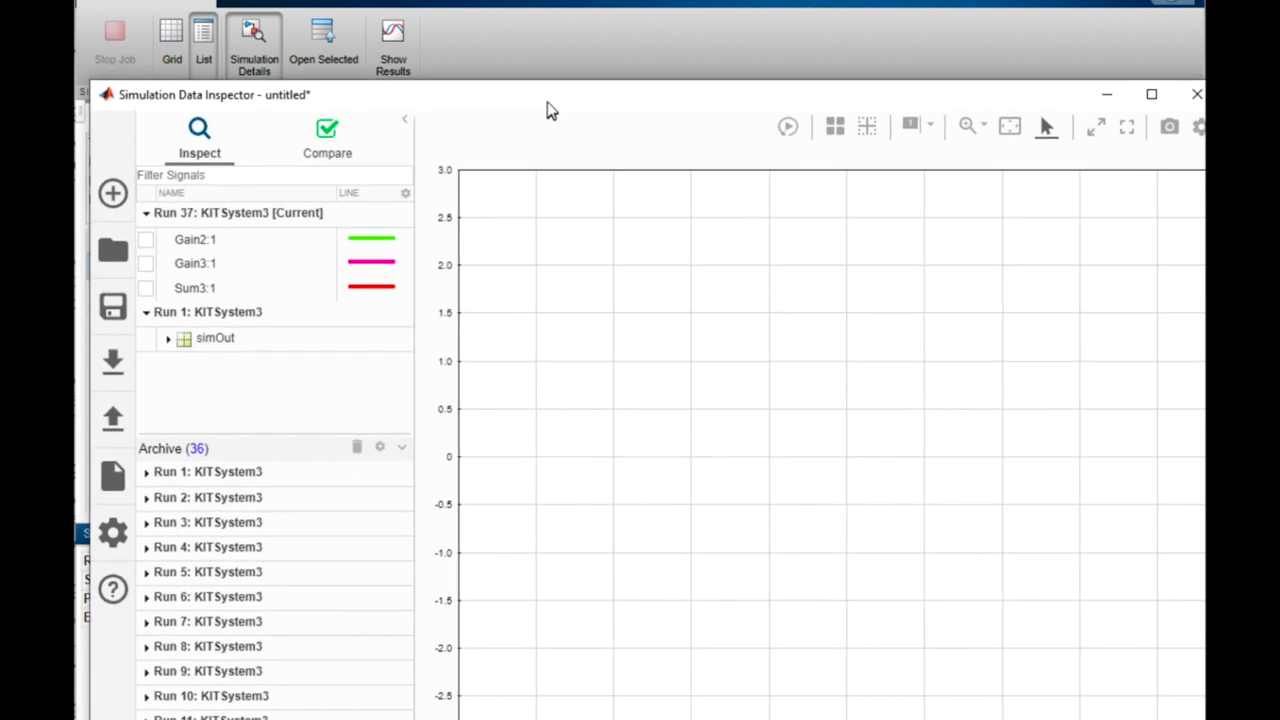
{"action": "left_click", "coordinate": [146, 288]}
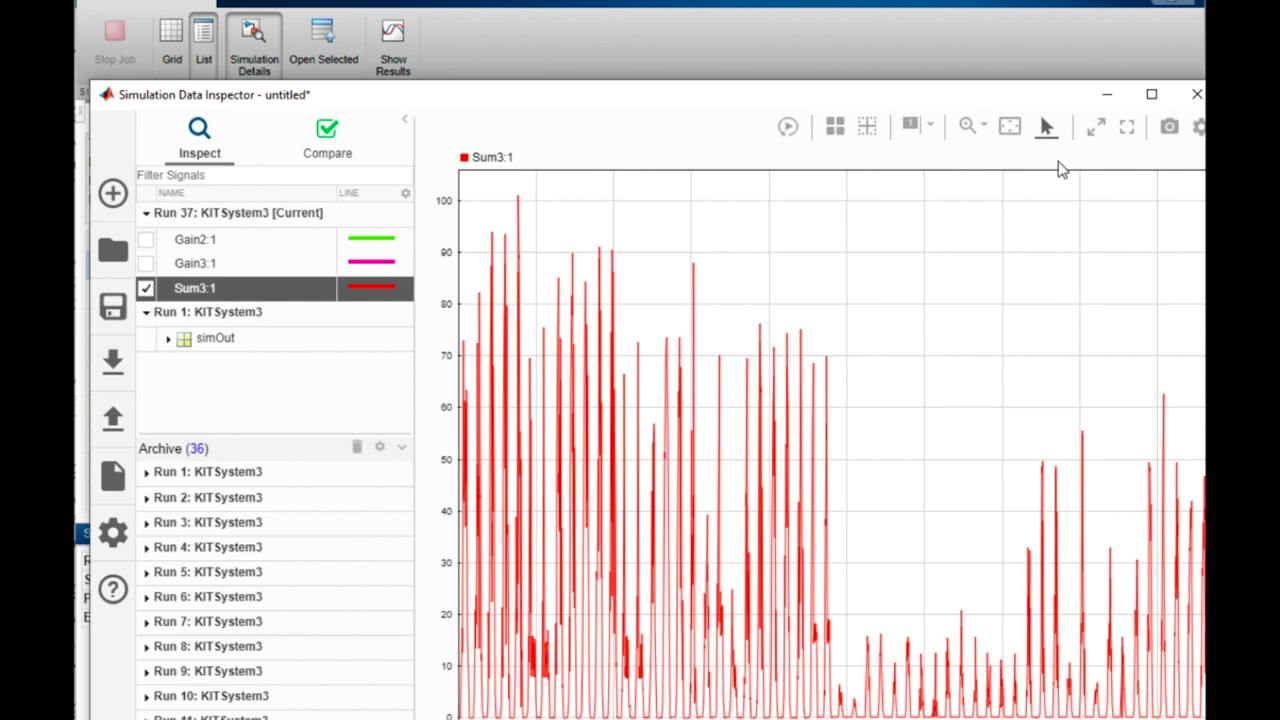
{"action": "left_click", "coordinate": [1194, 94]}
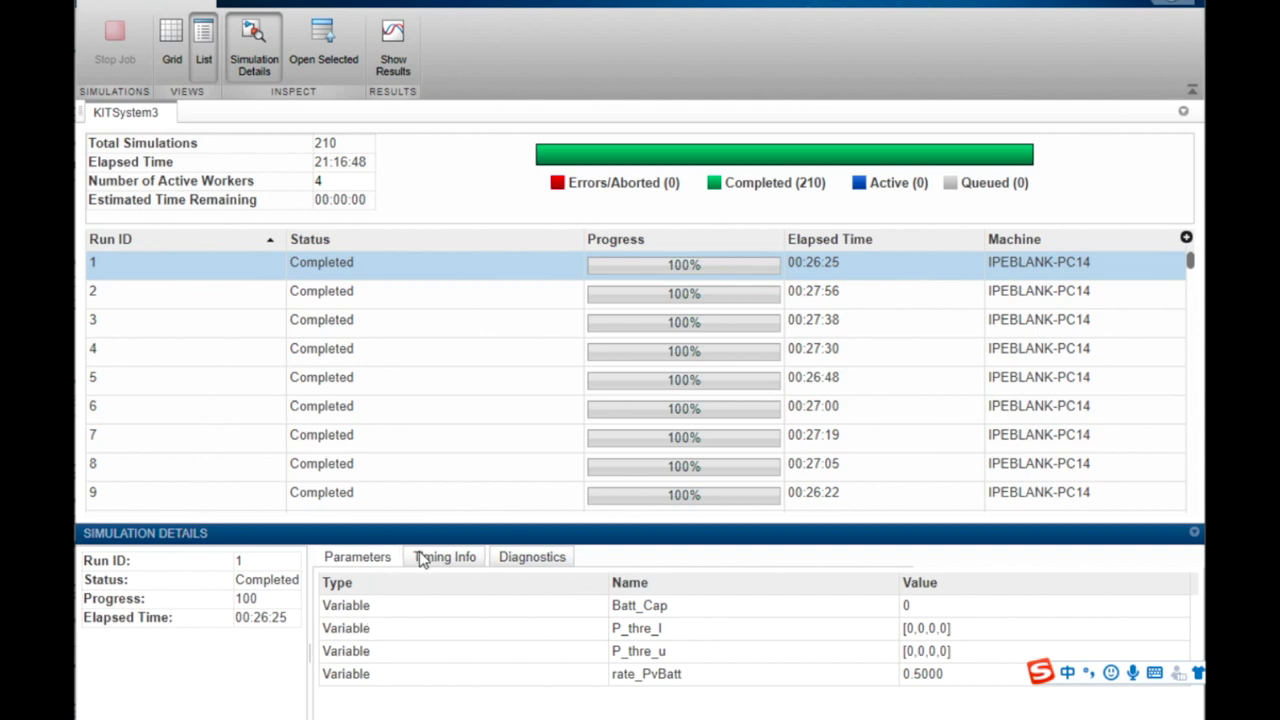
Check the timing information and diagnostics of Run 1 in the simulation details
{"action": "left_click", "coordinate": [448, 561]}
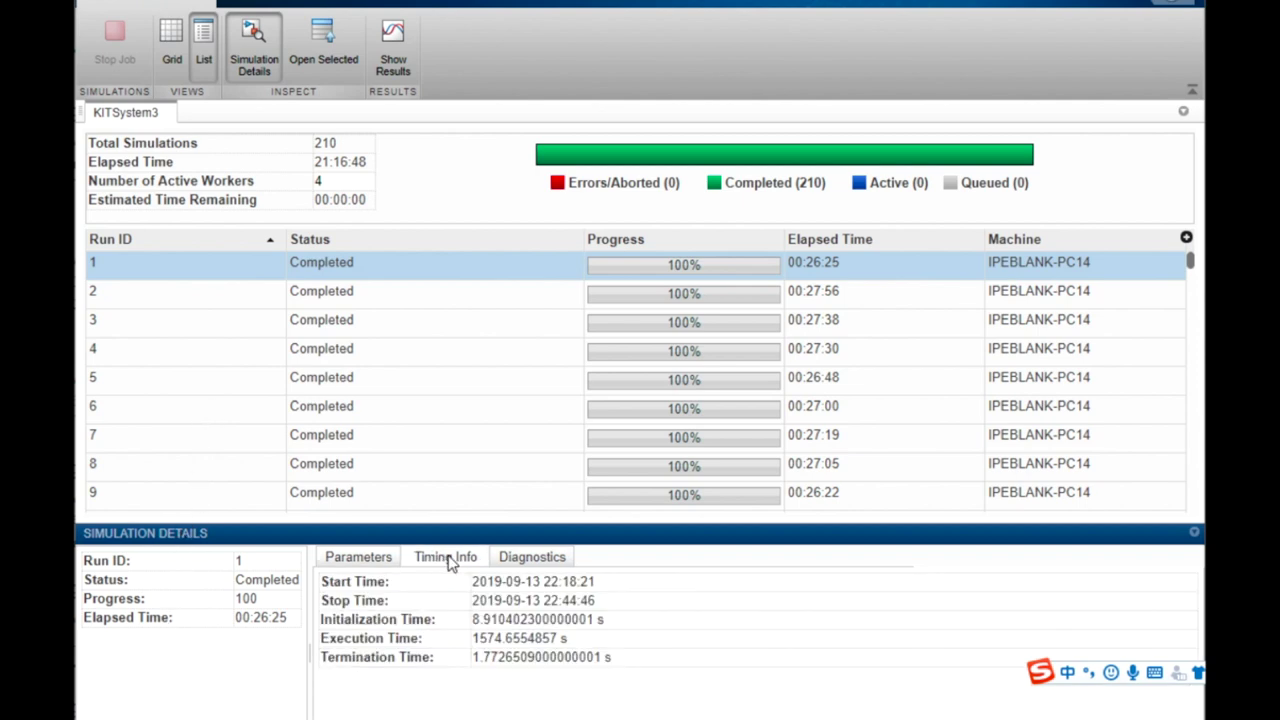
{"action": "left_click", "coordinate": [550, 560]}
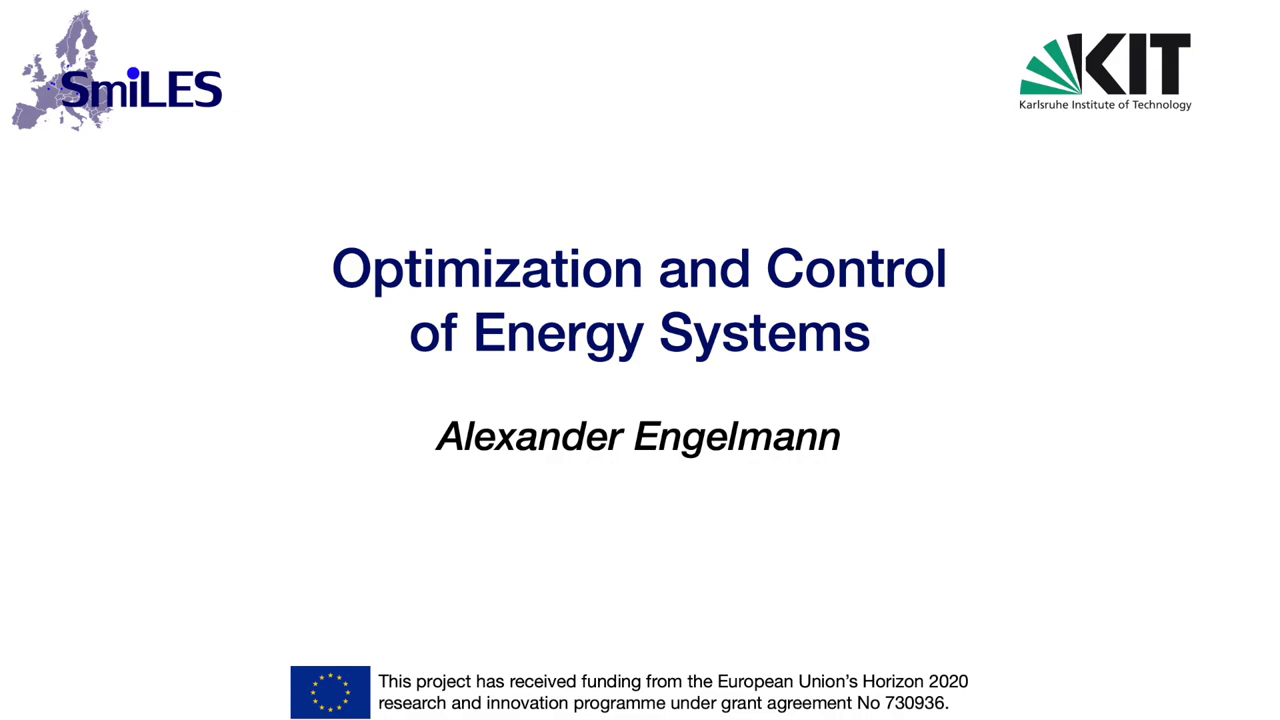
{"action": "key", "text": "Right"}
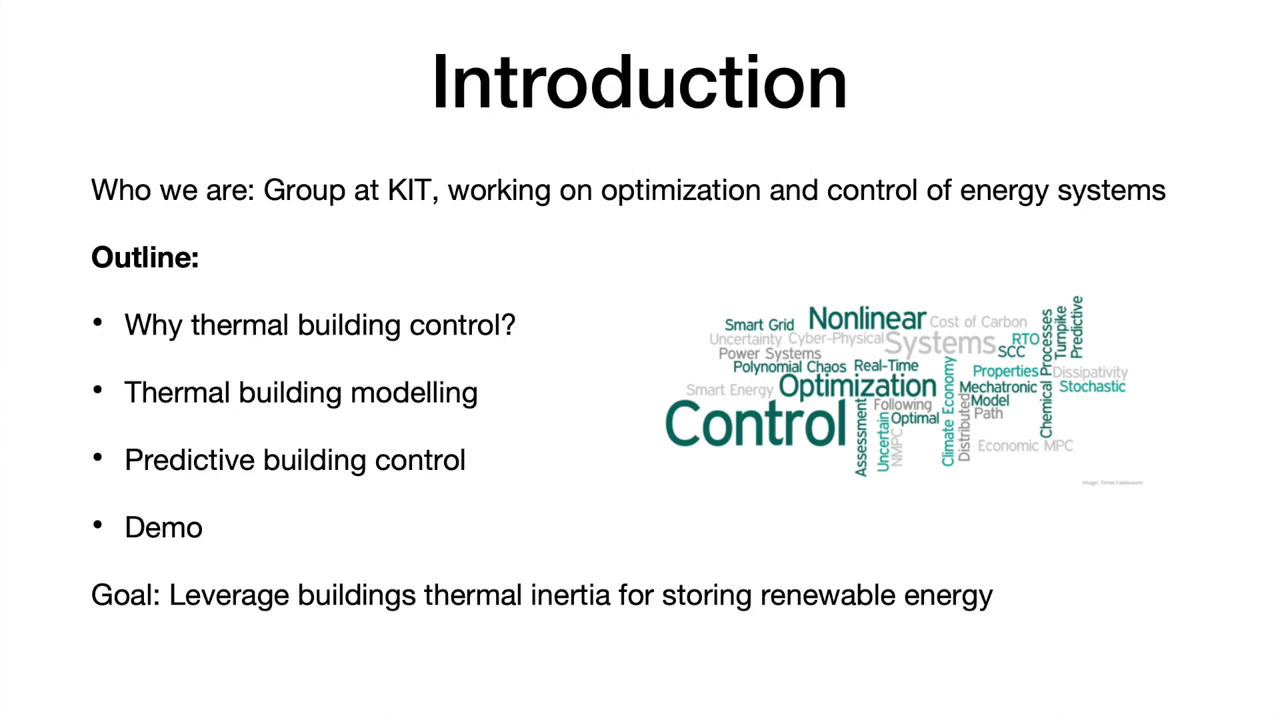